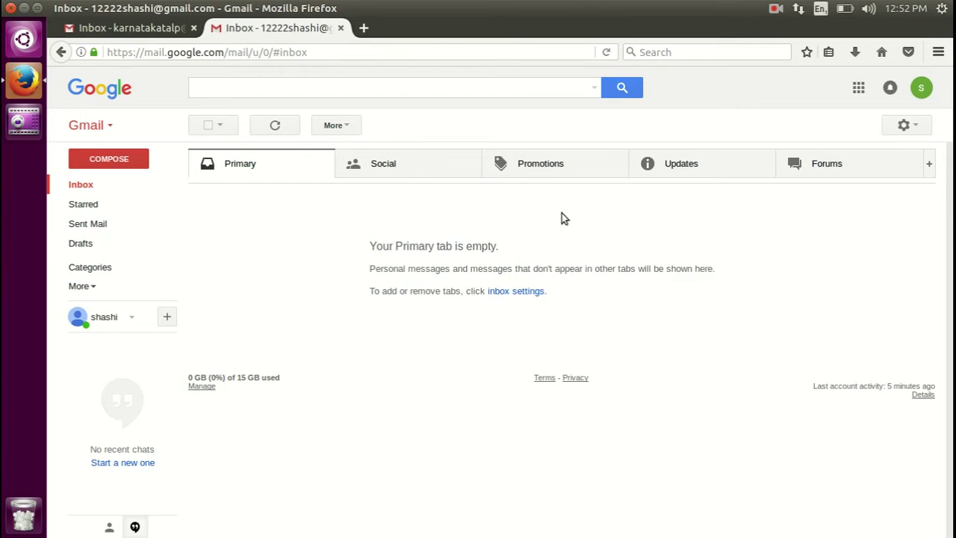
# Open a new private browsing window and load the Gmail site
pyautogui.rightClick(27, 82)
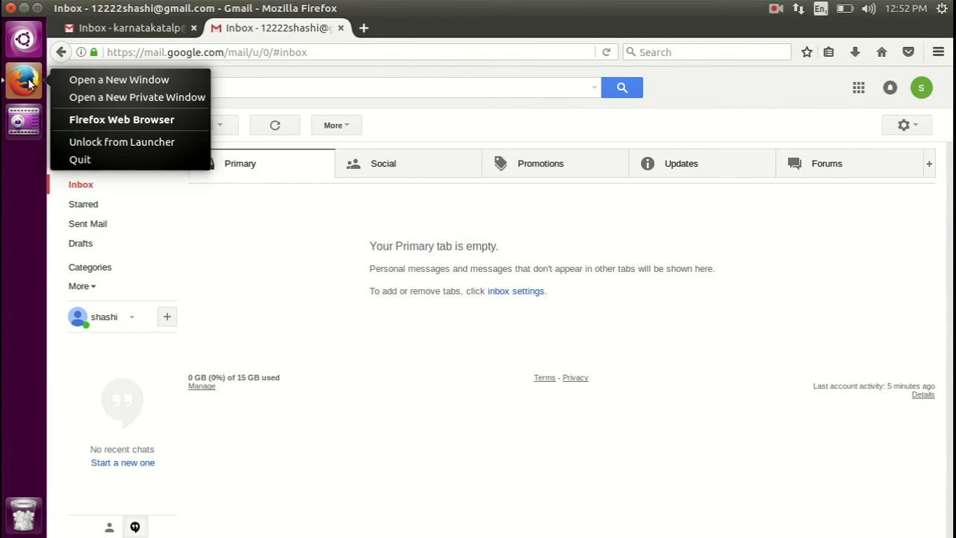
pyautogui.click(127, 99)
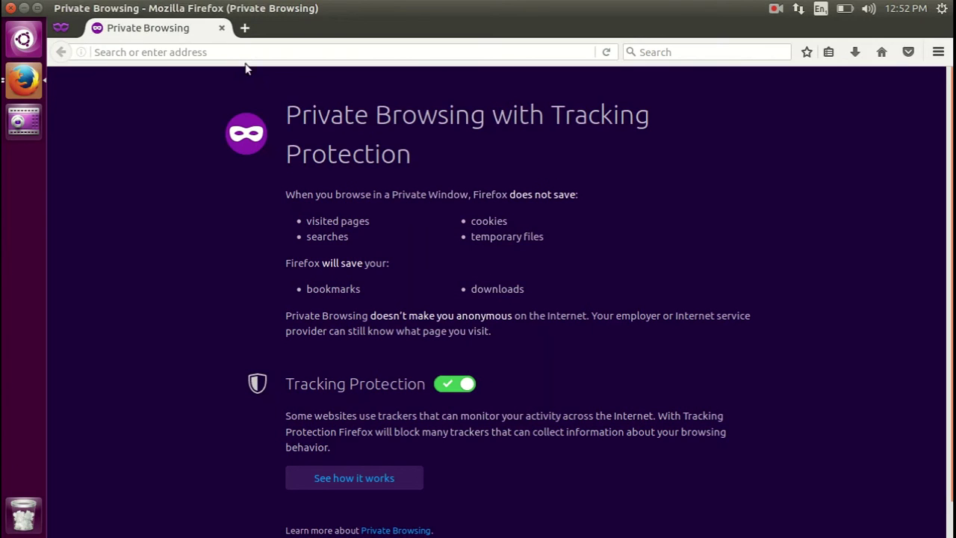
pyautogui.click(239, 52)
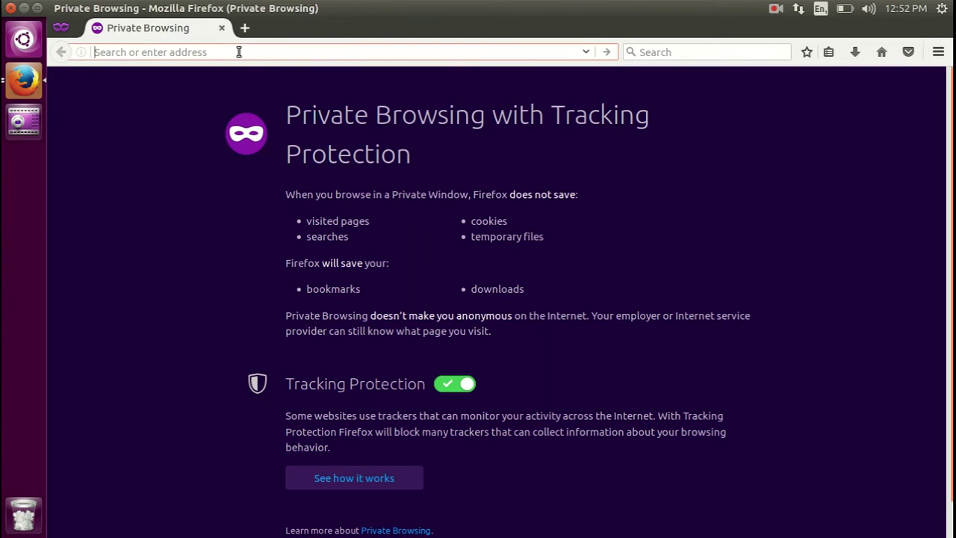
pyautogui.write('gmail.com/')
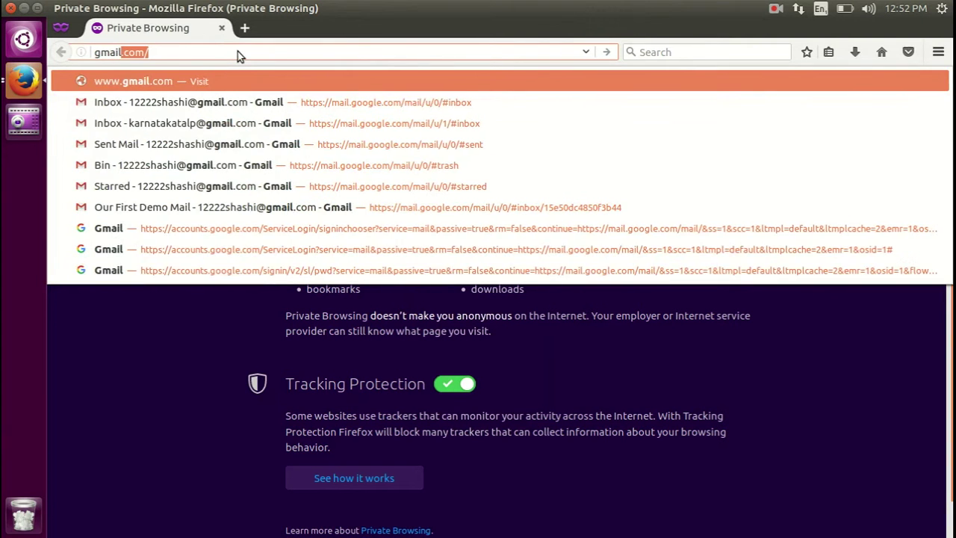
pyautogui.press('Return')
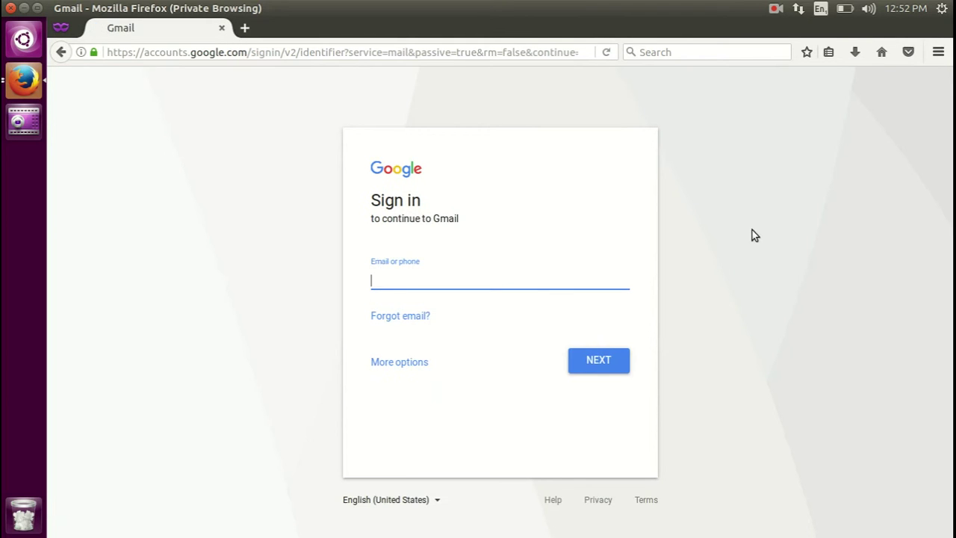
# Dismiss the login suggestions, close the private window, and return to the sender's inbox
pyautogui.click(389, 282)
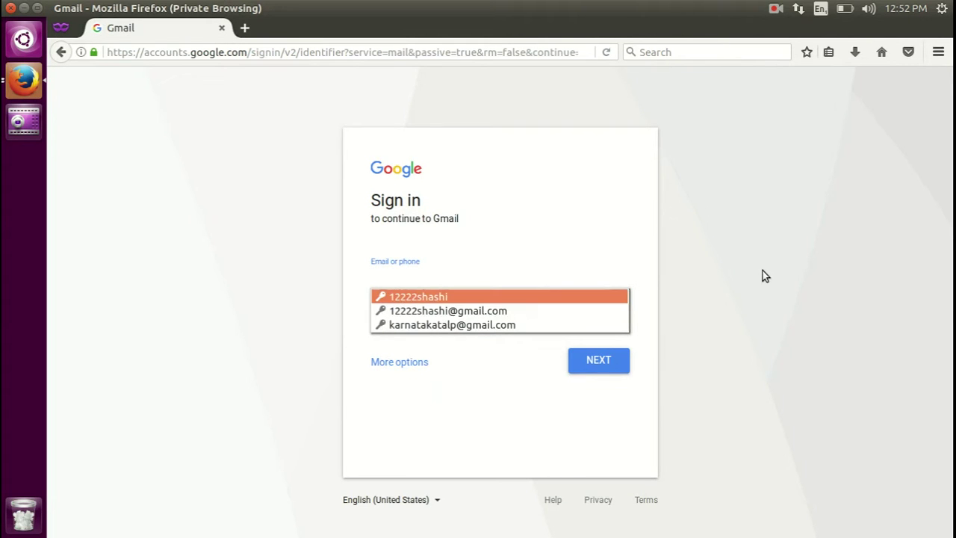
pyautogui.click(741, 251)
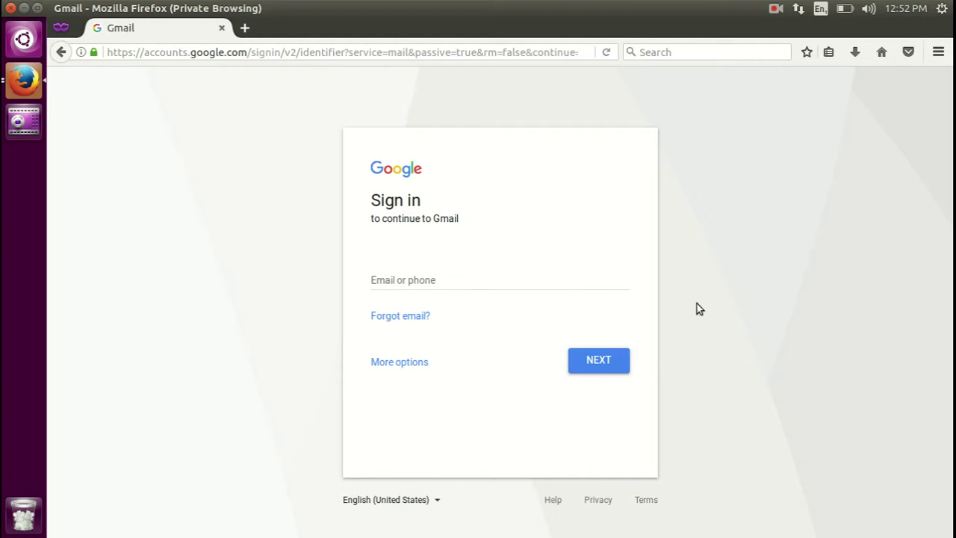
pyautogui.click(11, 8)
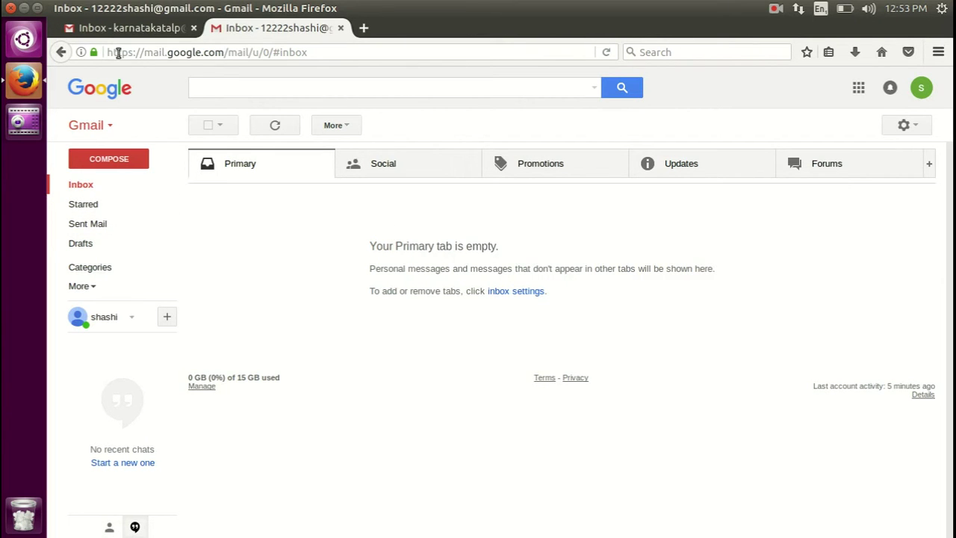
pyautogui.click(136, 33)
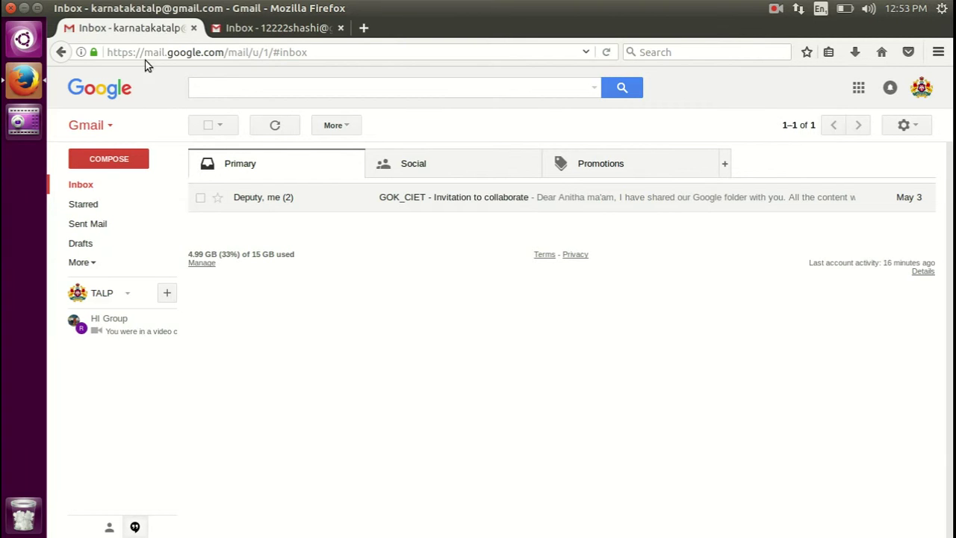
# Start a new message addressed to the receiver's suggested contact
pyautogui.click(129, 161)
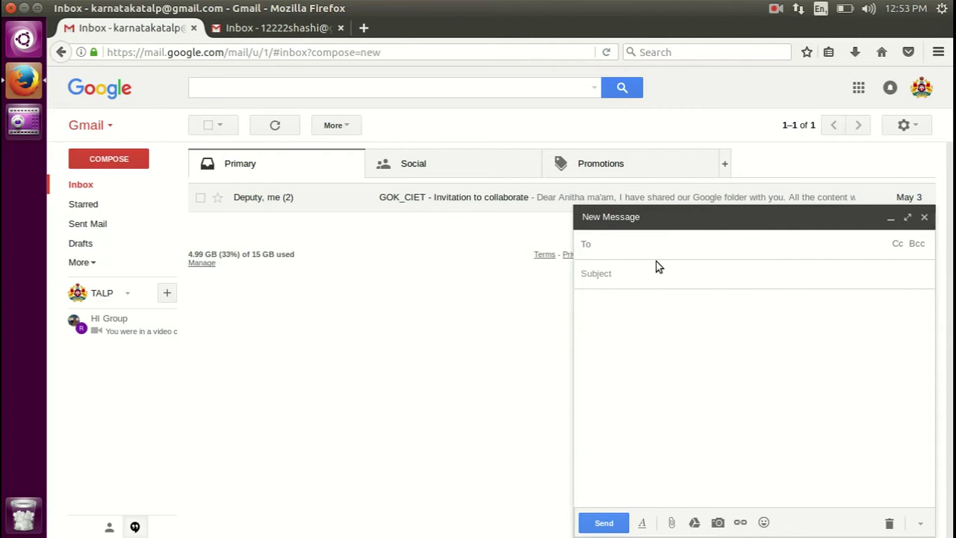
pyautogui.write('12')
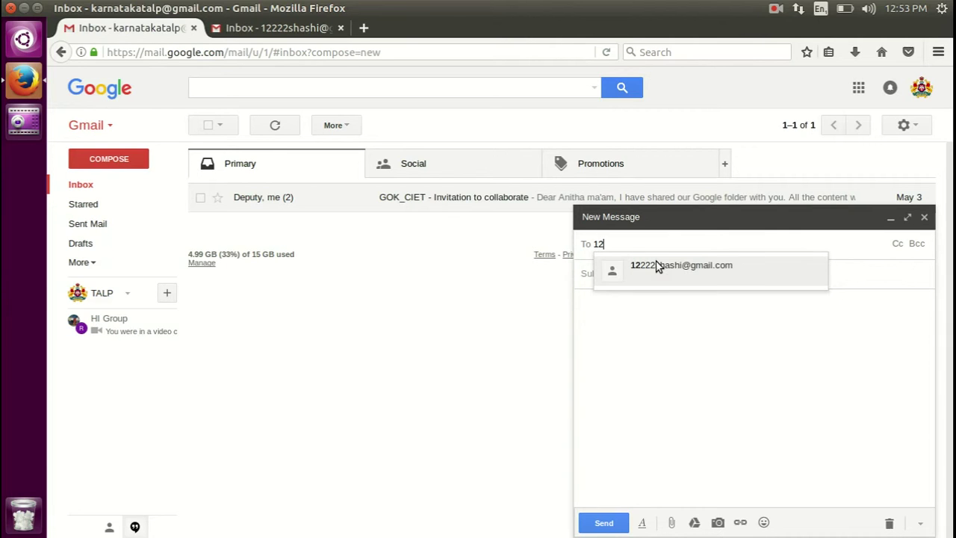
pyautogui.click(668, 271)
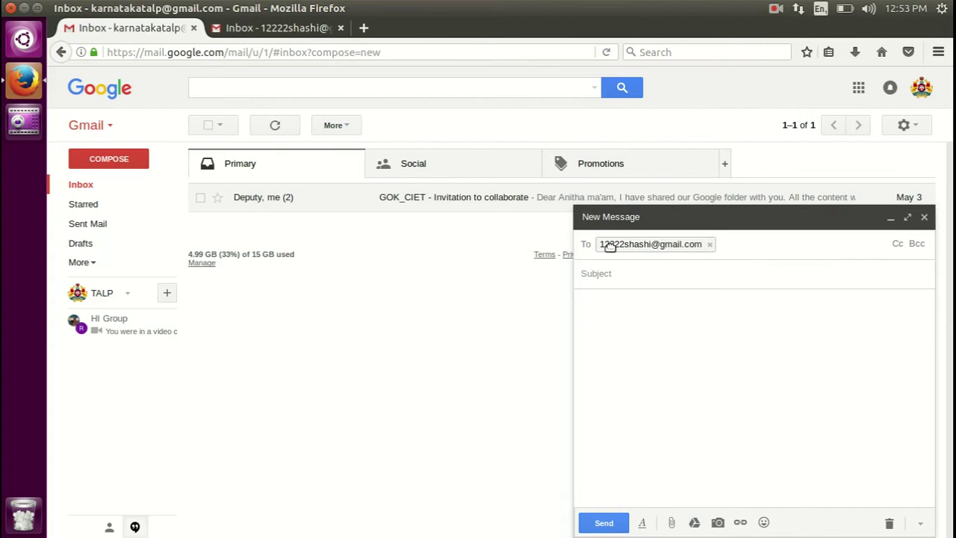
pyautogui.moveTo(644, 246)
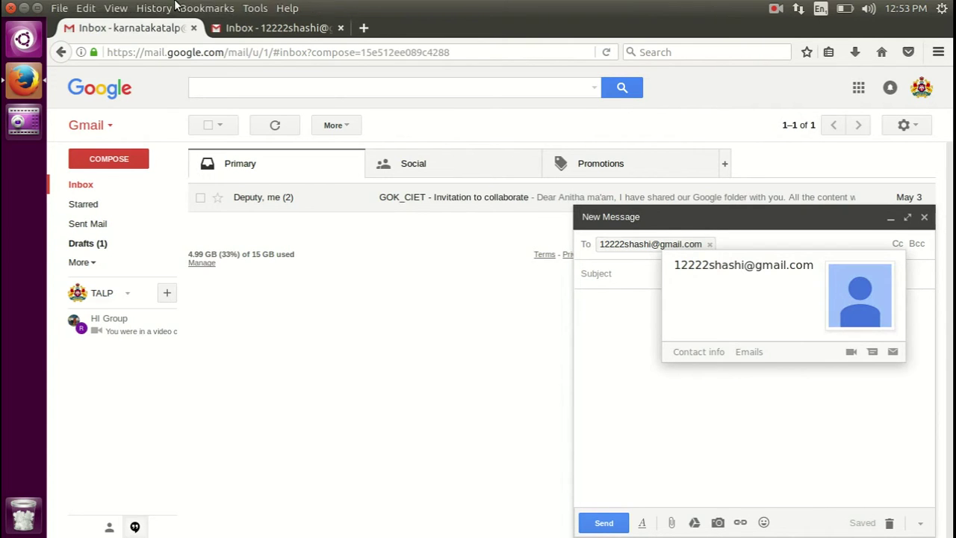
pyautogui.click(278, 30)
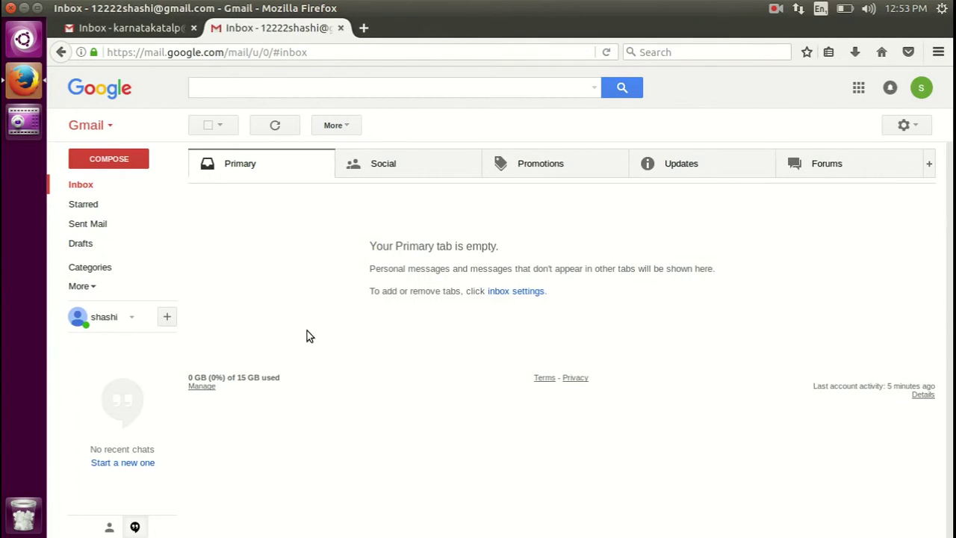
pyautogui.click(142, 30)
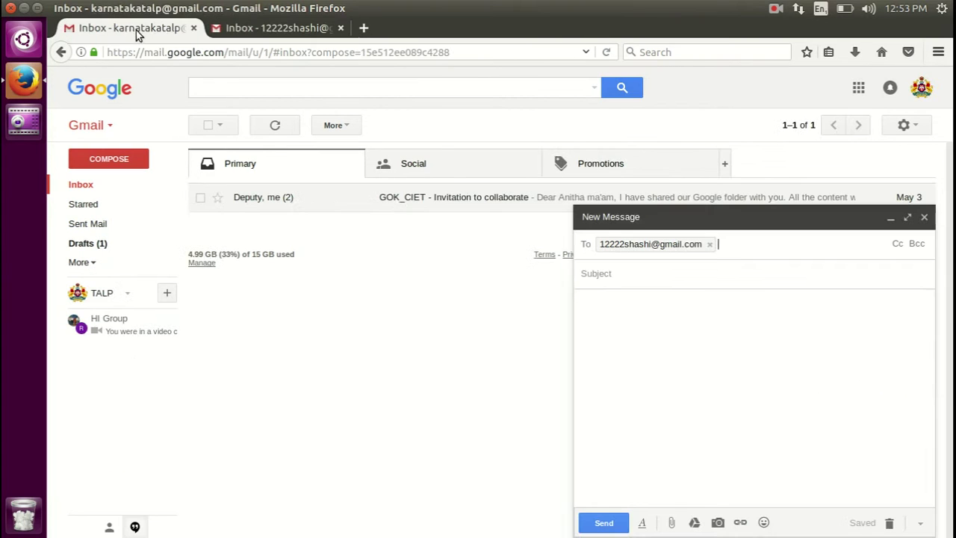
# Give it subject 'Test Mail 1' and body 'Test Mail 1 Body', then send it
pyautogui.click(670, 272)
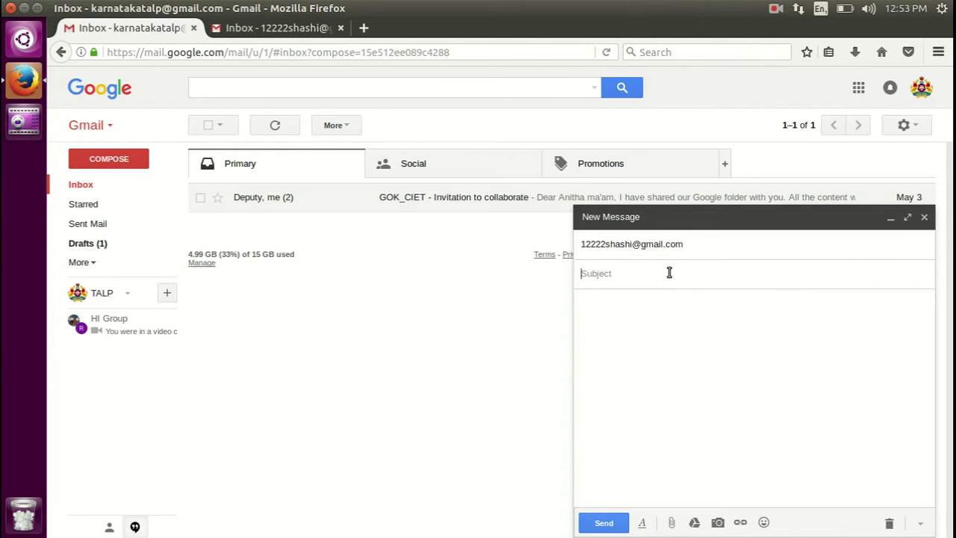
pyautogui.write('S')
pyautogui.press('BackSpace')
pyautogui.press('BackSpace')
pyautogui.press('BackSpace')
pyautogui.write('Test Mail 1')
pyautogui.click(625, 325)
pyautogui.write('Test M')
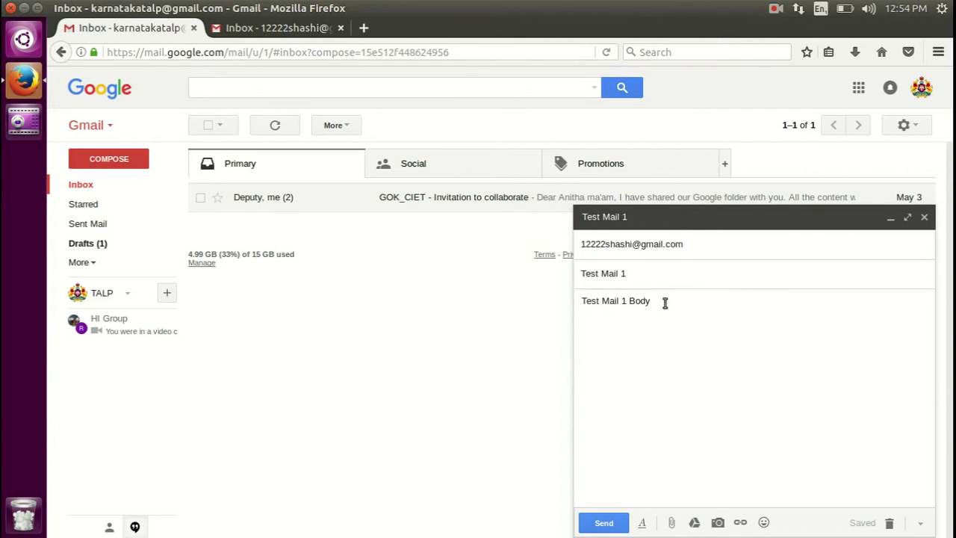
pyautogui.moveTo(663, 301); pyautogui.dragTo(577, 302)
pyautogui.hotkey('ctrl', 'c')
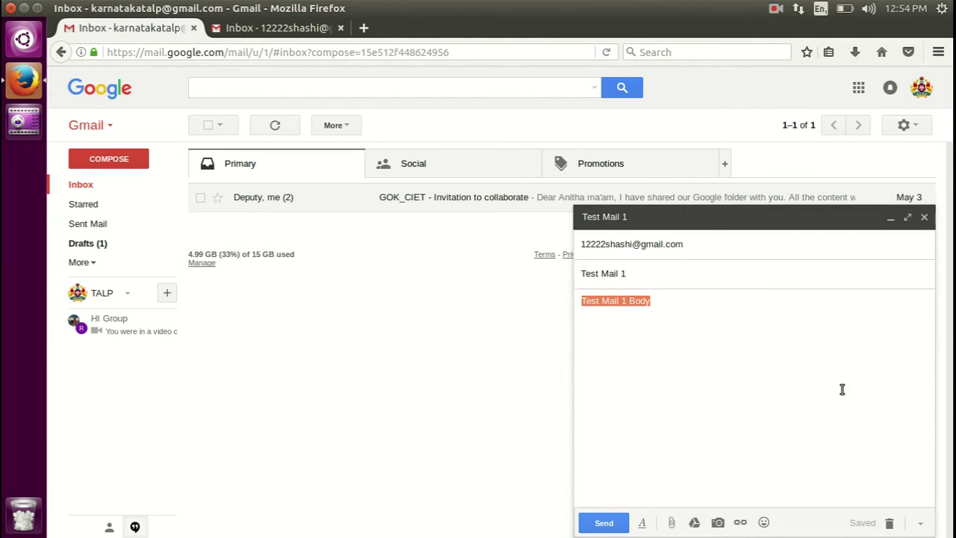
pyautogui.click(712, 355)
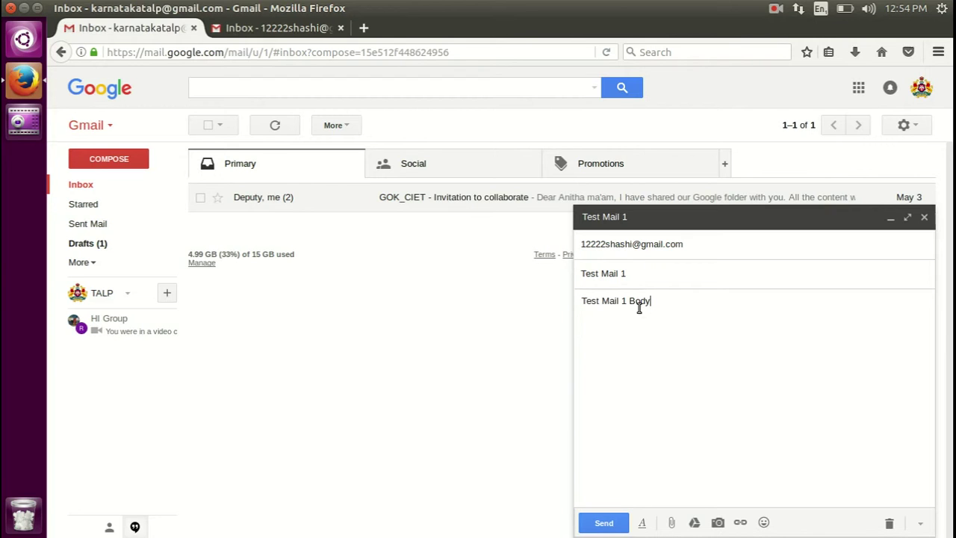
pyautogui.click(618, 522)
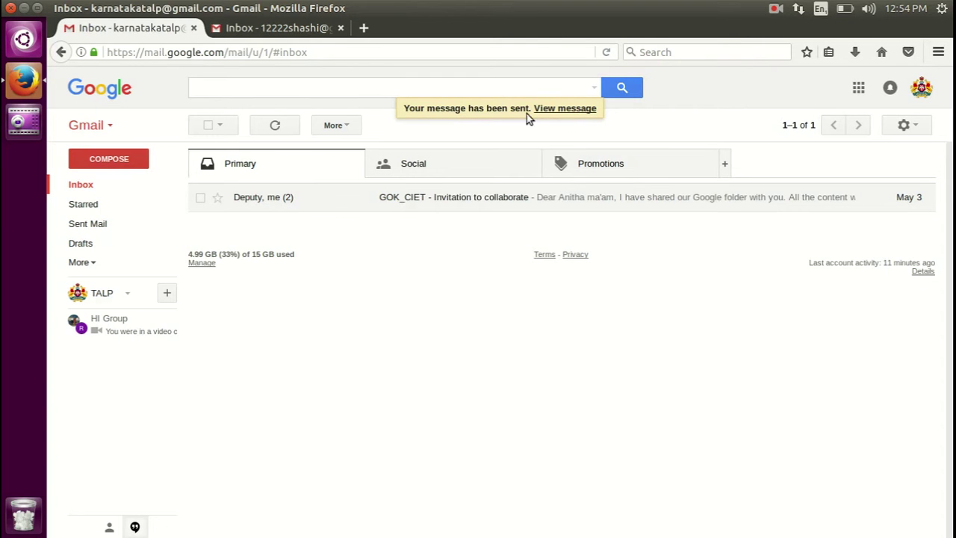
# Start a second message and edit its body and subject to read Test Mail 2
pyautogui.click(105, 168)
pyautogui.click(643, 325)
pyautogui.write('Test Mail 1 Body')
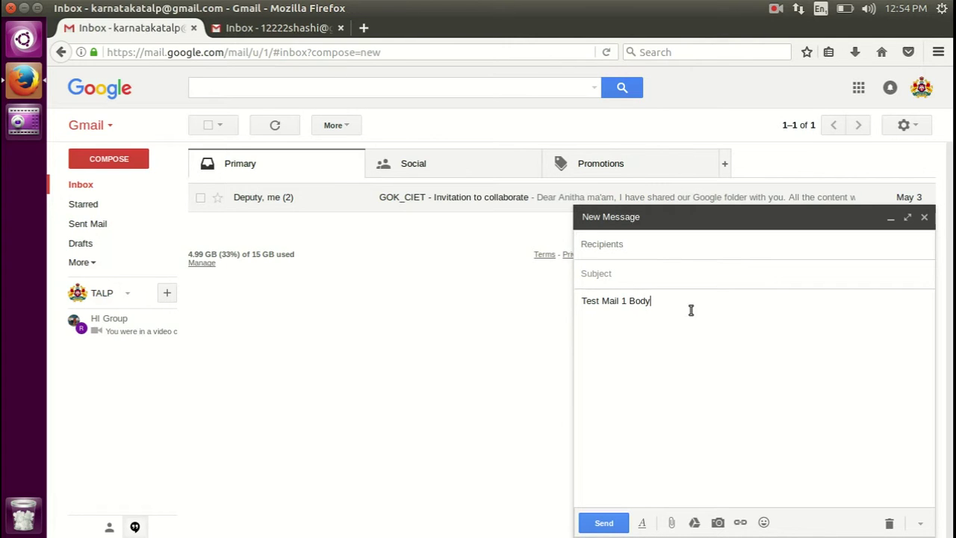
pyautogui.press('Left')
pyautogui.hotkey('shift', 'Left')
pyautogui.hotkey('ctrl', 'v')
pyautogui.hotkey('ctrl', 'shift', 'Left')
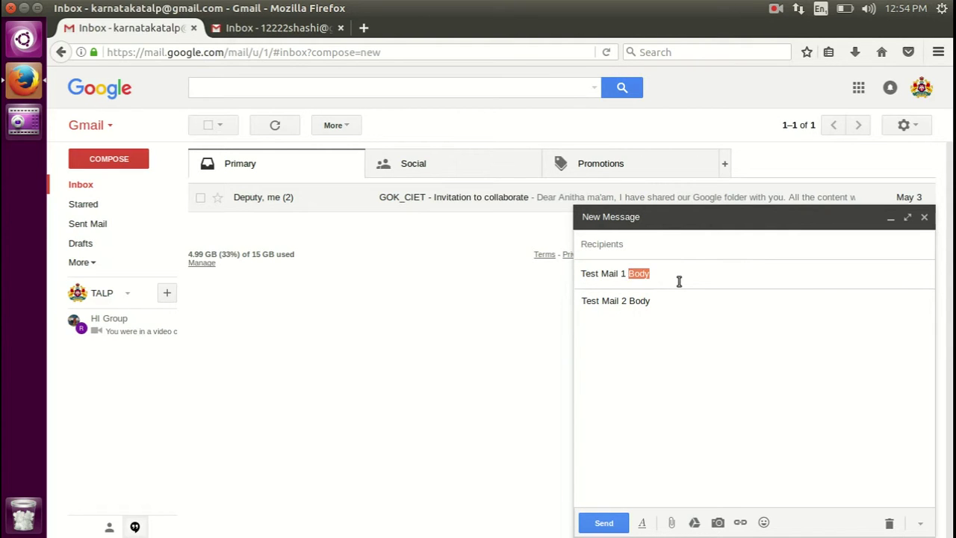
pyautogui.hotkey('ctrl', 'shift', 'Left')
pyautogui.write('2')
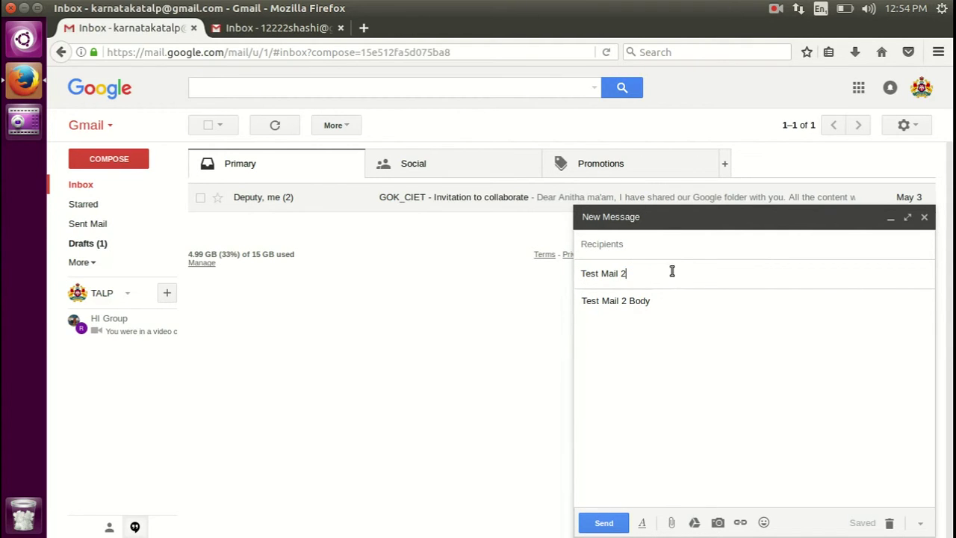
# Address Test Mail 2 to the receiver's suggested contact and send it
pyautogui.click(659, 255)
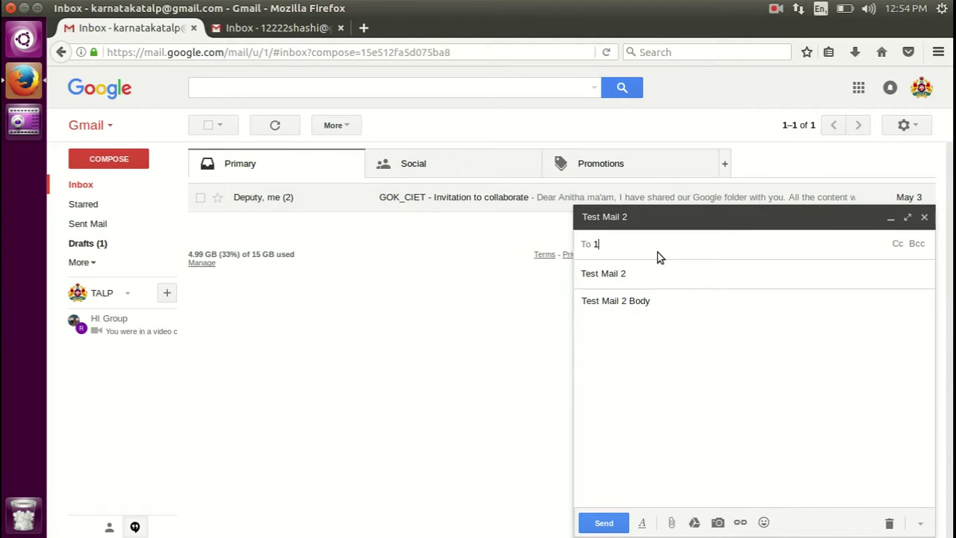
pyautogui.write('1')
pyautogui.click(653, 295)
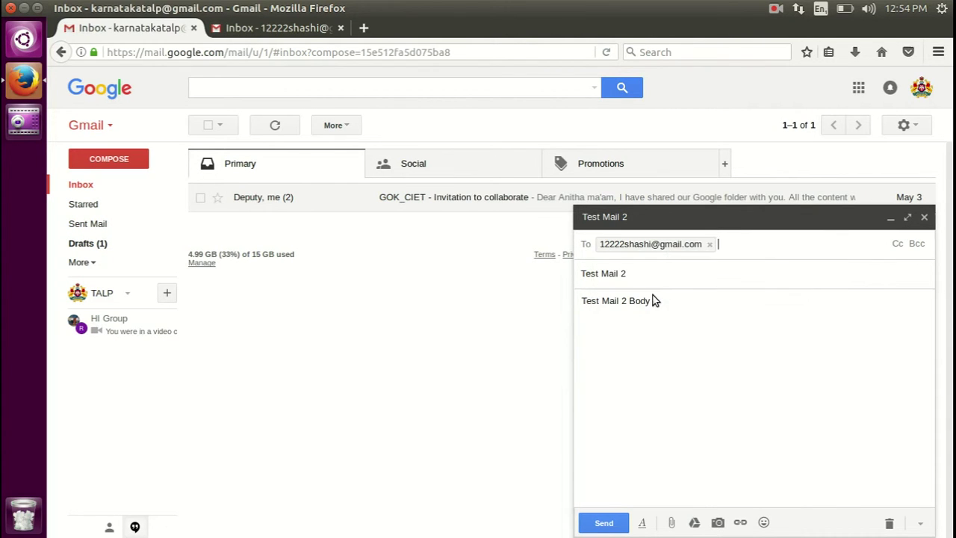
pyautogui.click(614, 522)
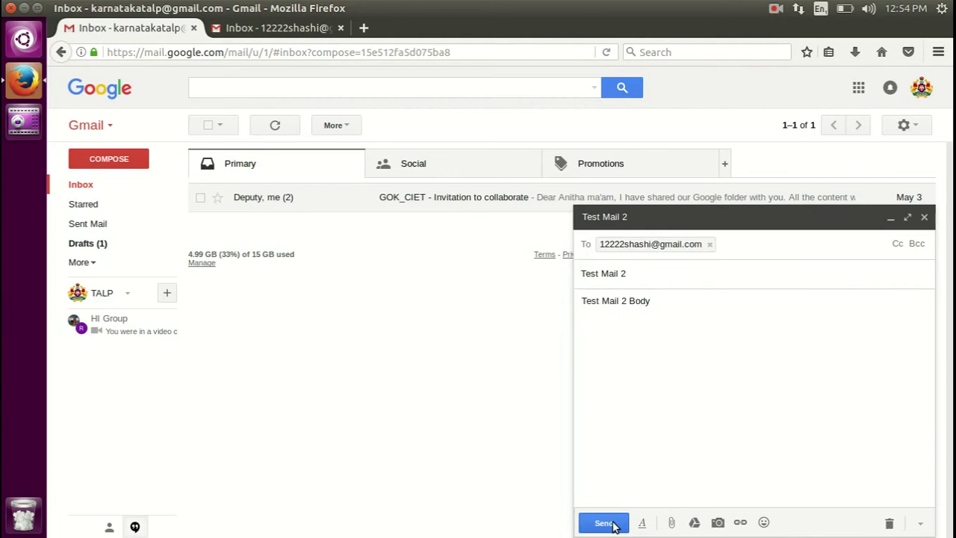
# Compose Test Mail 3 with body 'Test Mail 3 Body', addressed to the receiver
pyautogui.click(118, 164)
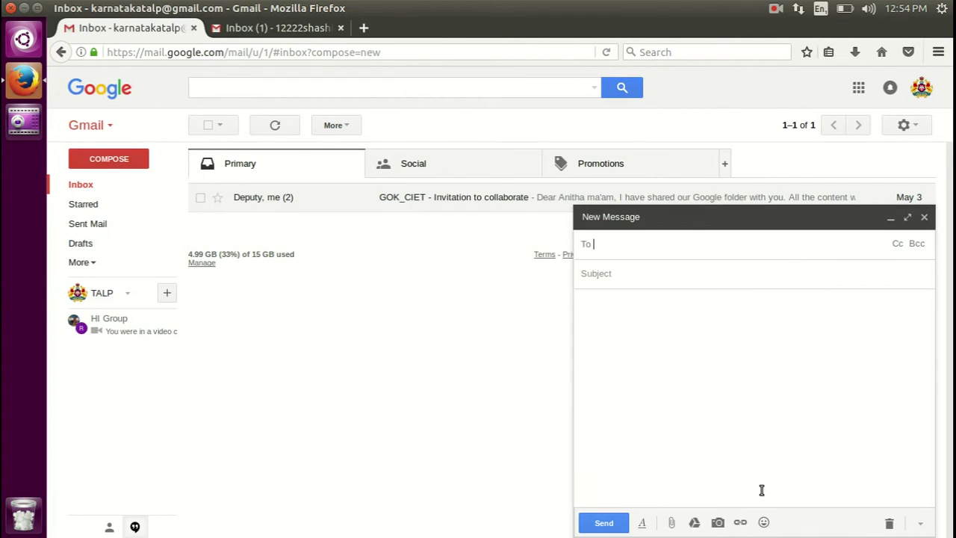
pyautogui.write('Test Mail 1 Body')
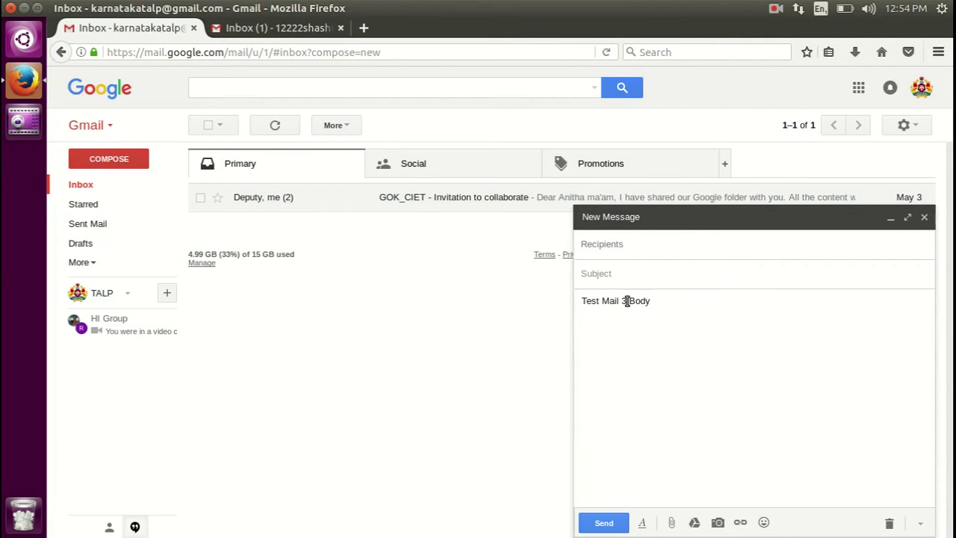
pyautogui.hotkey('ctrl', 'v')
pyautogui.hotkey('ctrl', 'shift', 'Left')
pyautogui.hotkey('ctrl', 'shift', 'Left')
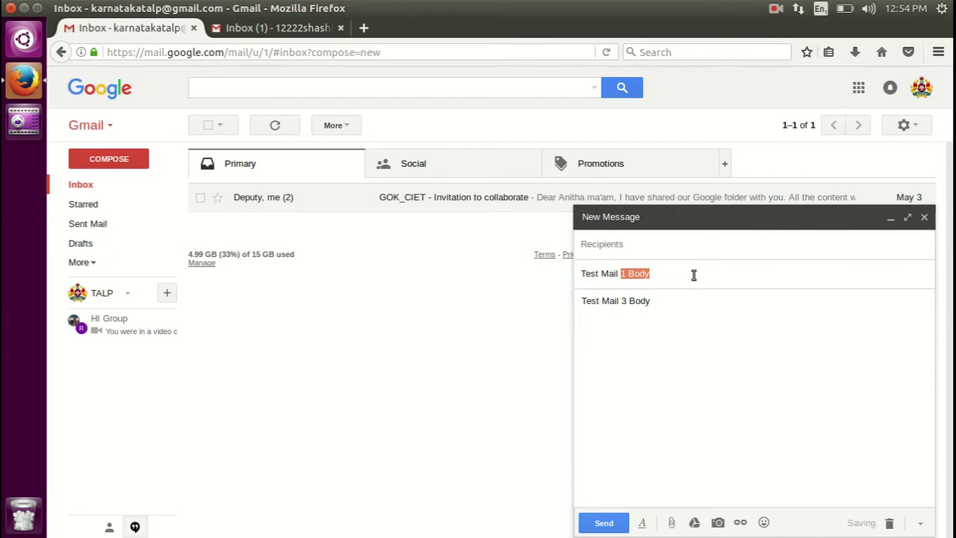
pyautogui.write('3')
pyautogui.click(672, 255)
pyautogui.write('122')
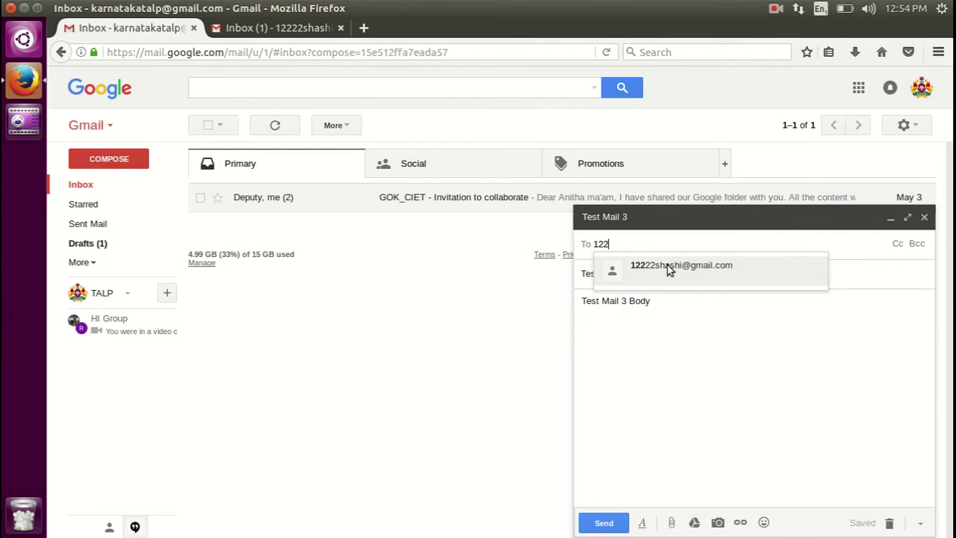
pyautogui.click(667, 269)
# Send Test Mail 3, then begin a new message with its body and subject text
pyautogui.click(614, 523)
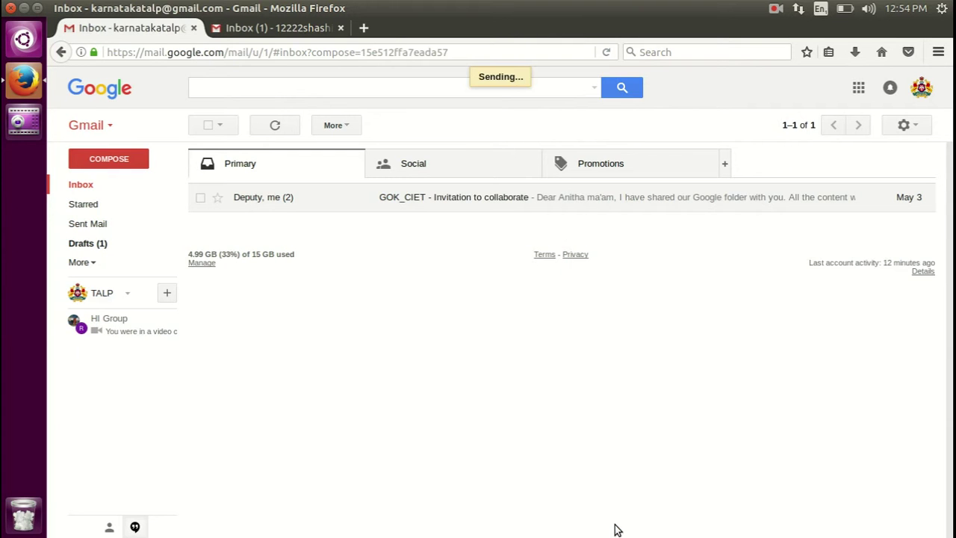
pyautogui.click(111, 164)
pyautogui.click(617, 319)
pyautogui.write('Test Mail 1 Body')
pyautogui.click(633, 277)
pyautogui.write('Test Mail 1 Body')
# Edit the subject to 'Test Mail 4', address it to the receiver, and send it
pyautogui.press('BackSpace')
pyautogui.press('BackSpace')
pyautogui.press('BackSpace')
pyautogui.press('BackSpace')
pyautogui.press('BackSpace')
pyautogui.press('BackSpace')
pyautogui.write('4')
pyautogui.click(653, 300)
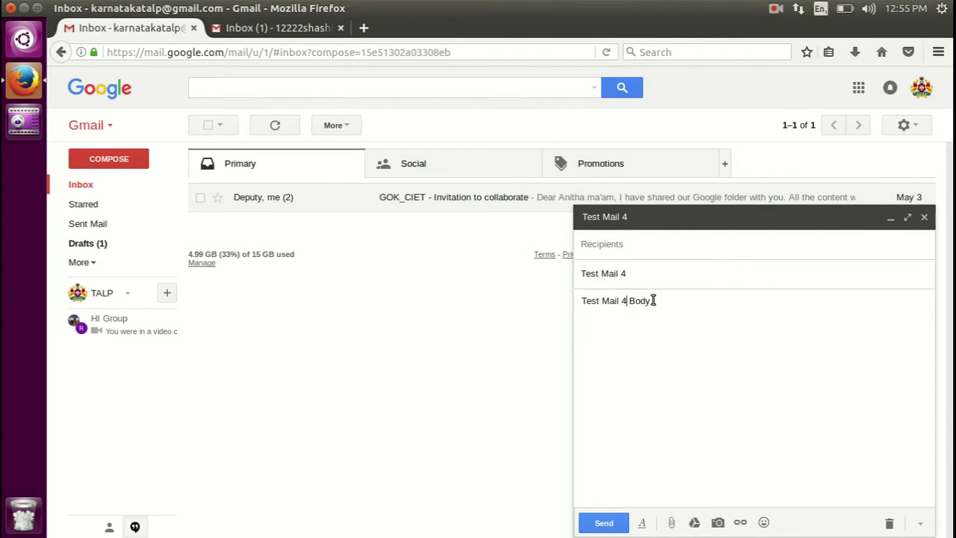
pyautogui.click(641, 252)
pyautogui.write('1')
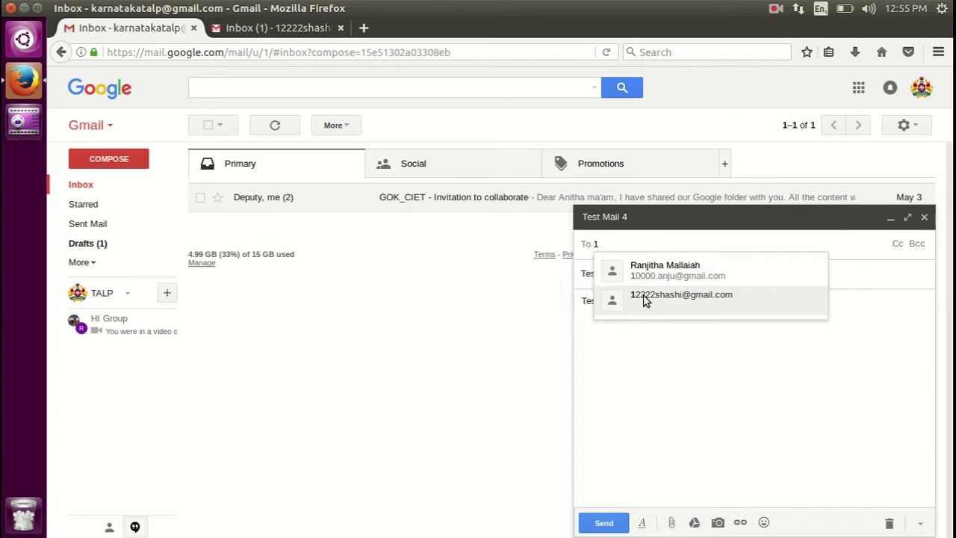
pyautogui.click(646, 299)
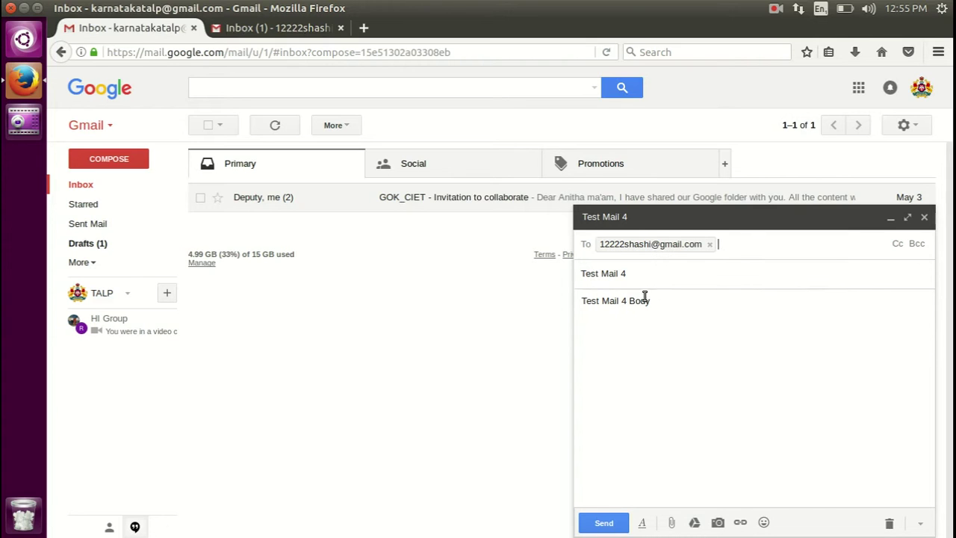
pyautogui.click(604, 523)
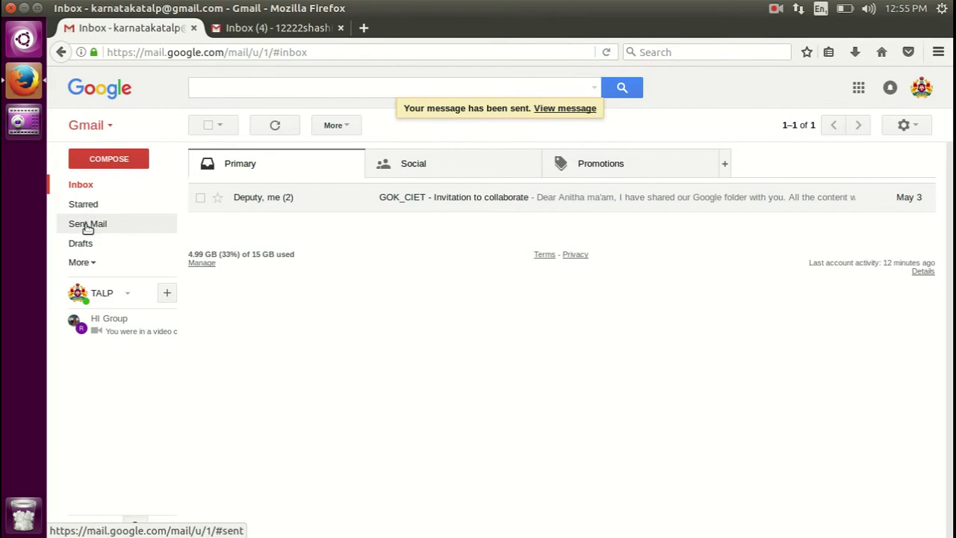
# Open Sent Mail to confirm Test Mail 1 through 4 went to the receiver
pyautogui.click(88, 225)
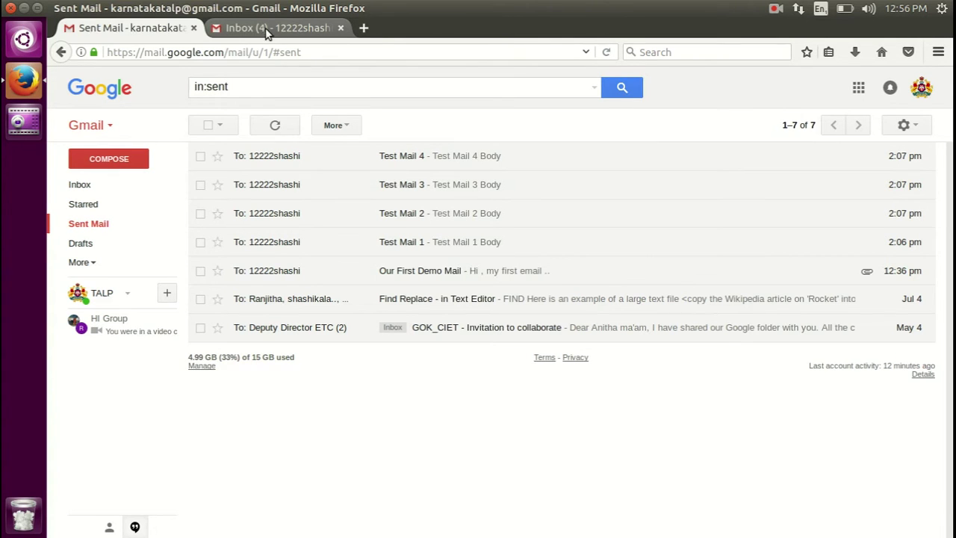
# In the receiver's inbox, read Test Mail 1 and return to the inbox list
pyautogui.click(265, 31)
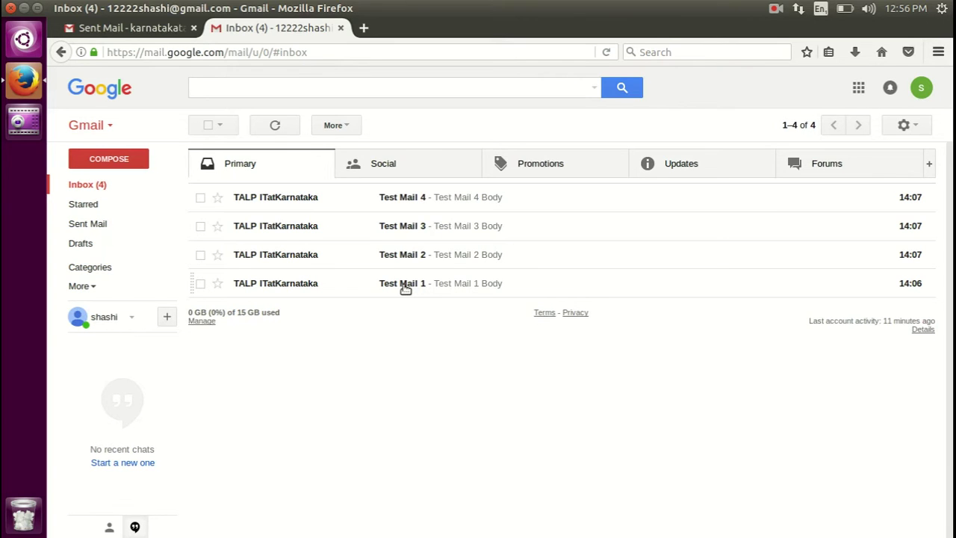
pyautogui.click(405, 285)
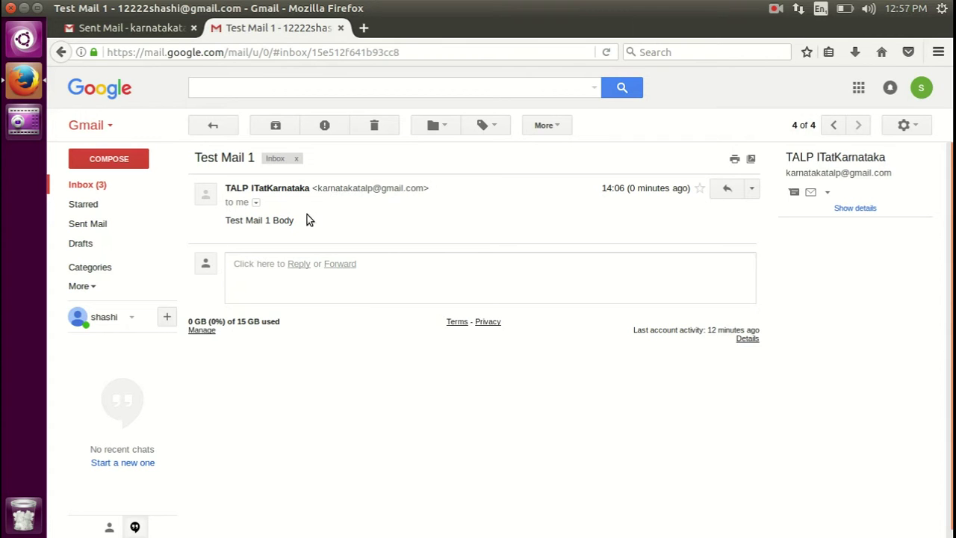
pyautogui.moveTo(295, 220); pyautogui.dragTo(226, 222)
pyautogui.click(346, 238)
pyautogui.tripleClick(250, 158)
pyautogui.click(252, 157)
pyautogui.click(213, 127)
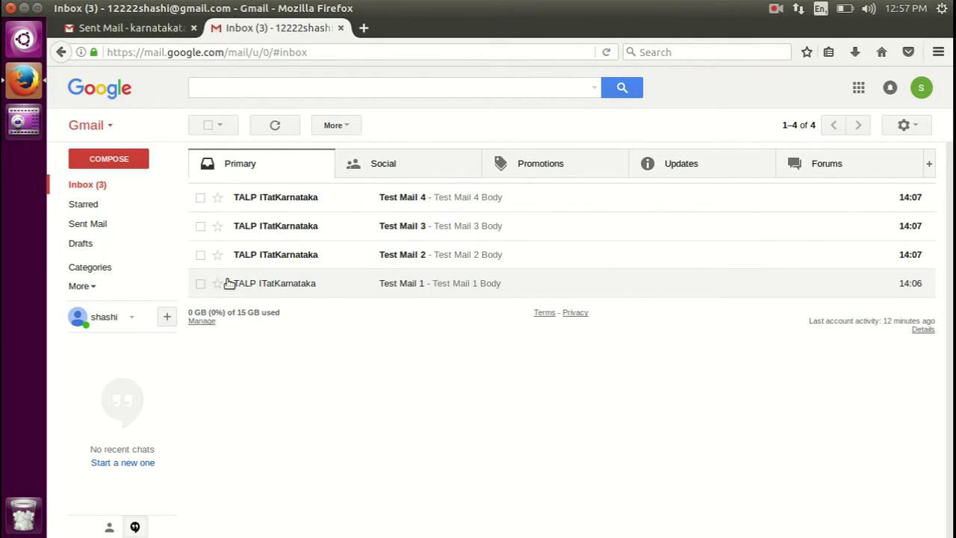
# Reopen Test Mail 1, go back to the inbox, and star it
pyautogui.click(305, 287)
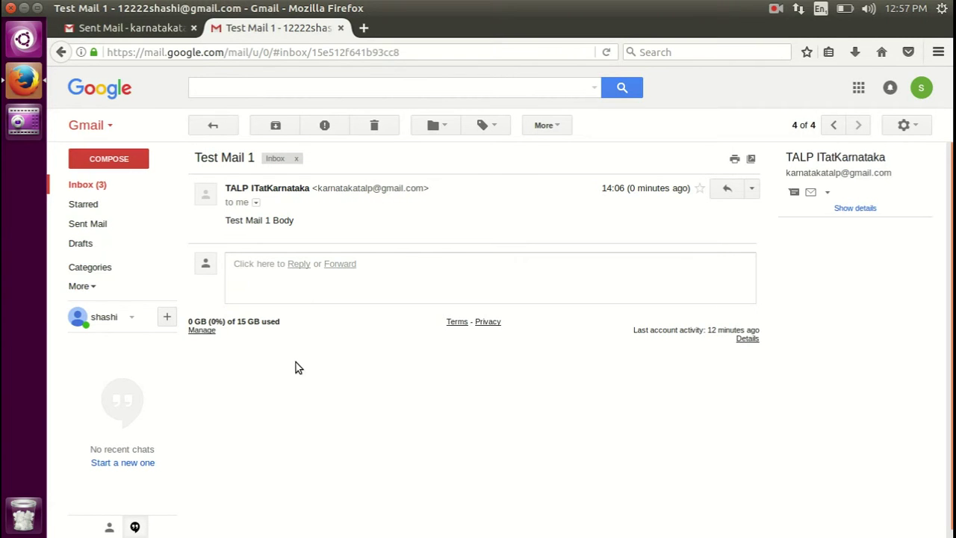
pyautogui.click(224, 127)
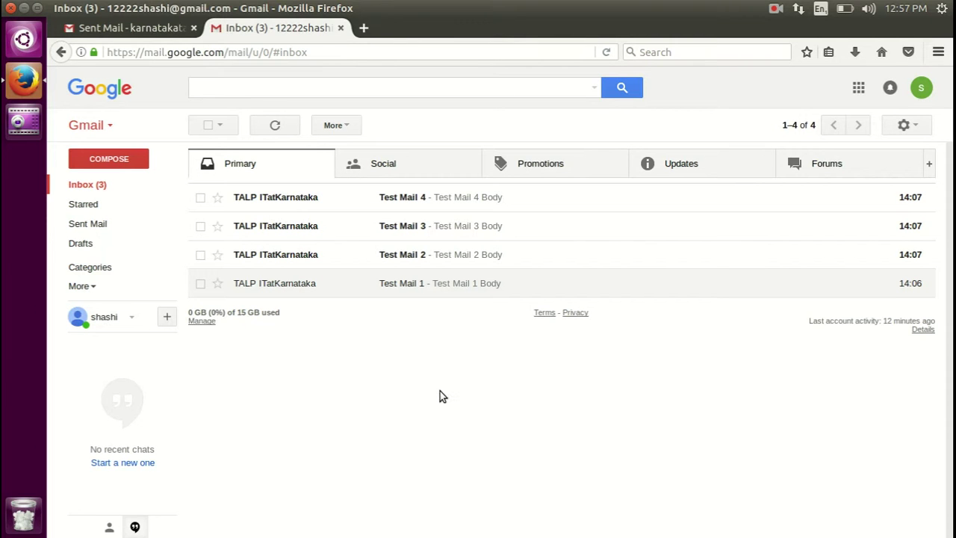
pyautogui.click(218, 284)
# Check the Starred folder, which lists only Test Mail 1, and expand the folder list
pyautogui.click(82, 206)
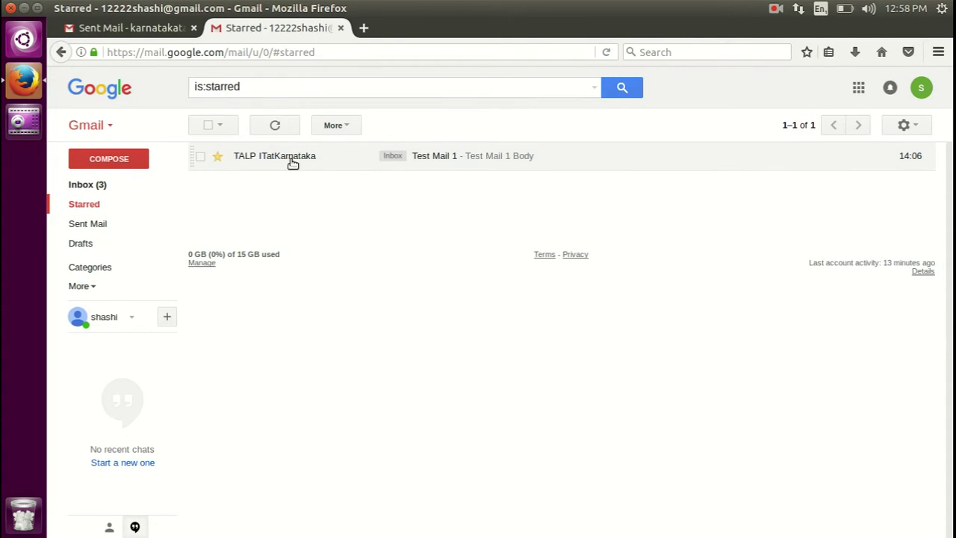
pyautogui.moveTo(263, 161)
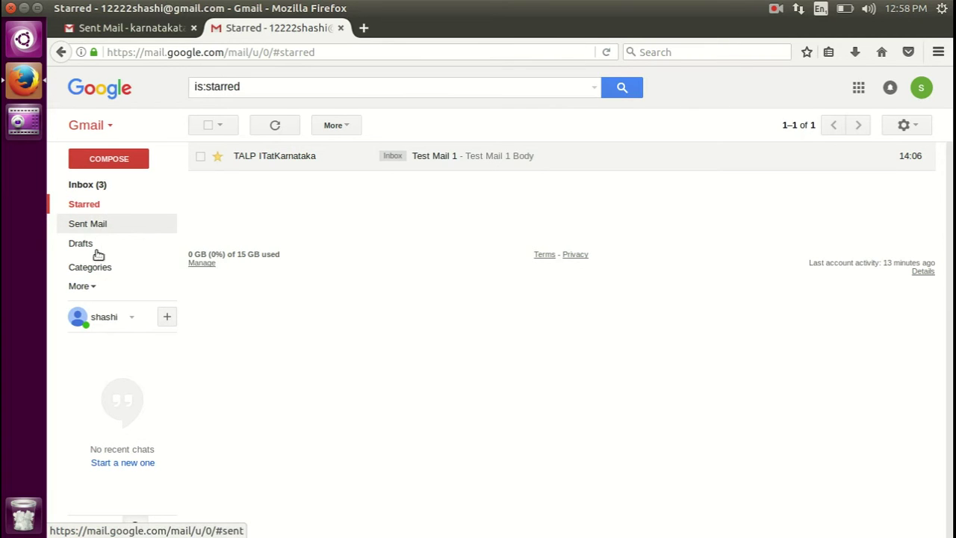
pyautogui.click(80, 286)
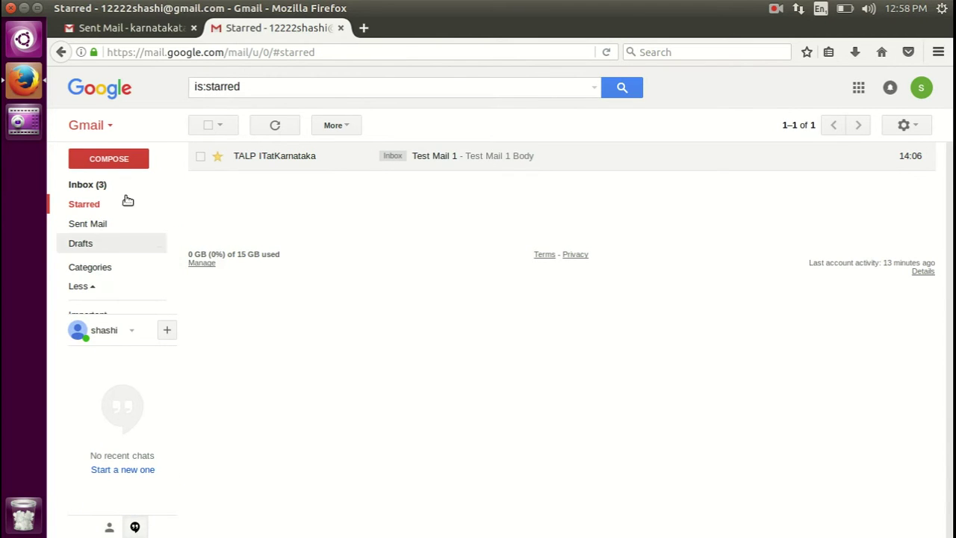
# Return to the inbox, read Test Mail 2, and delete it to the Bin
pyautogui.click(94, 193)
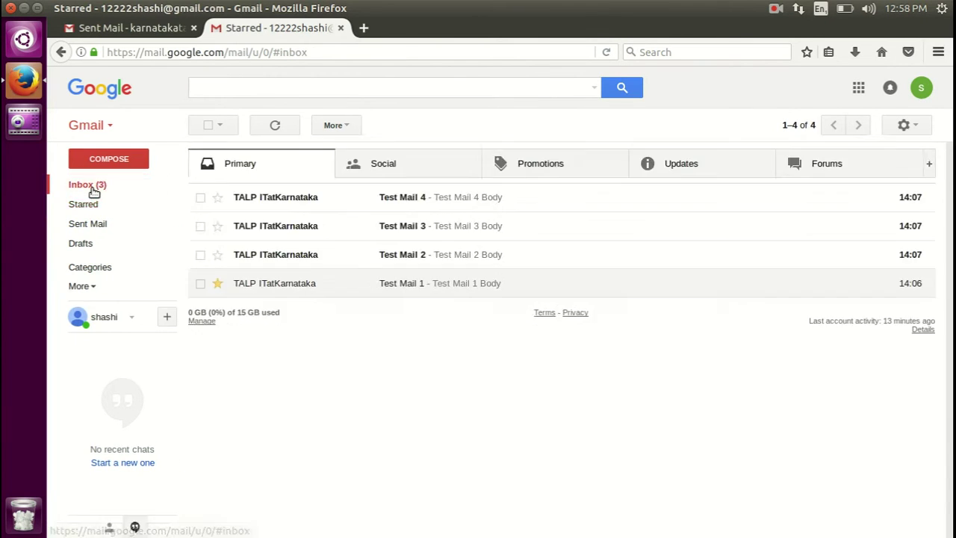
pyautogui.click(417, 260)
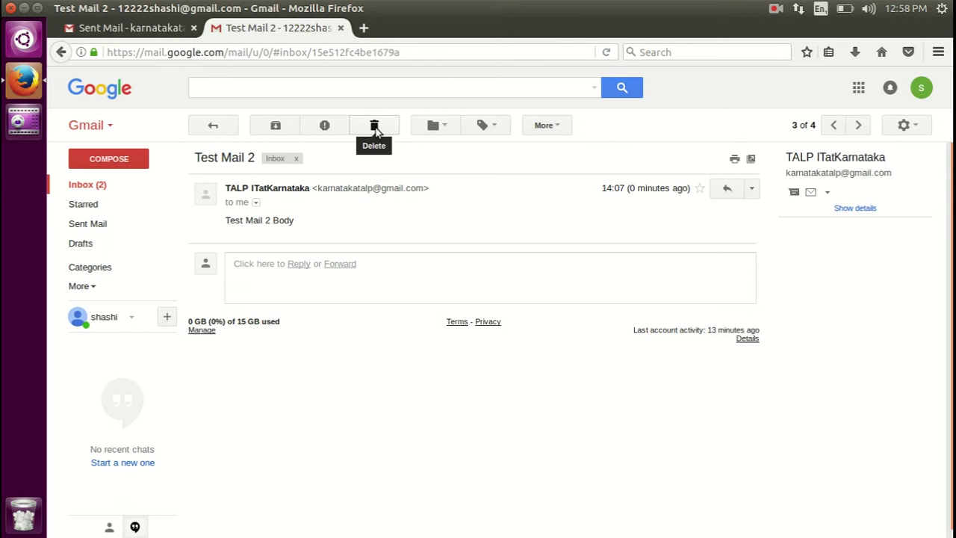
pyautogui.click(376, 128)
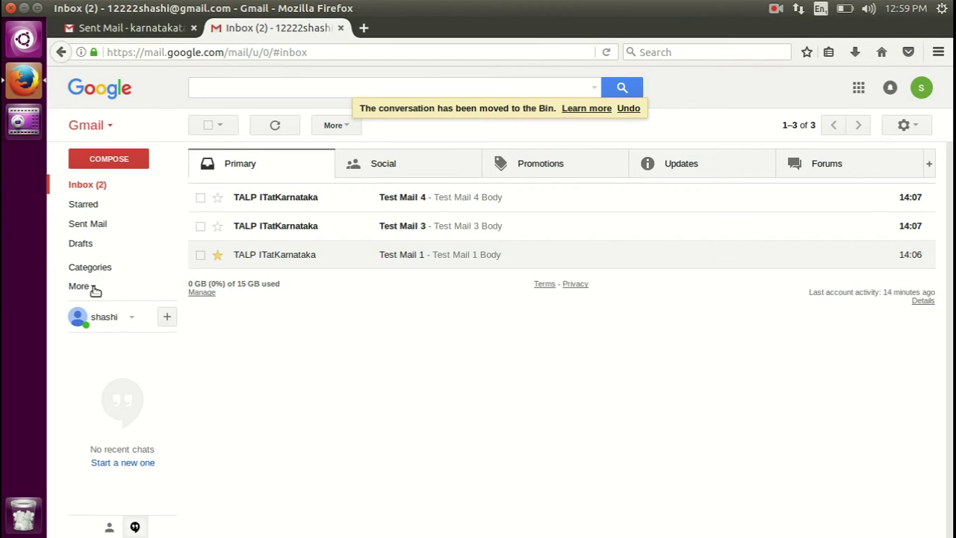
# Open the Bin, listing Test Mail 2 and Our First Demo Mail
pyautogui.click(80, 287)
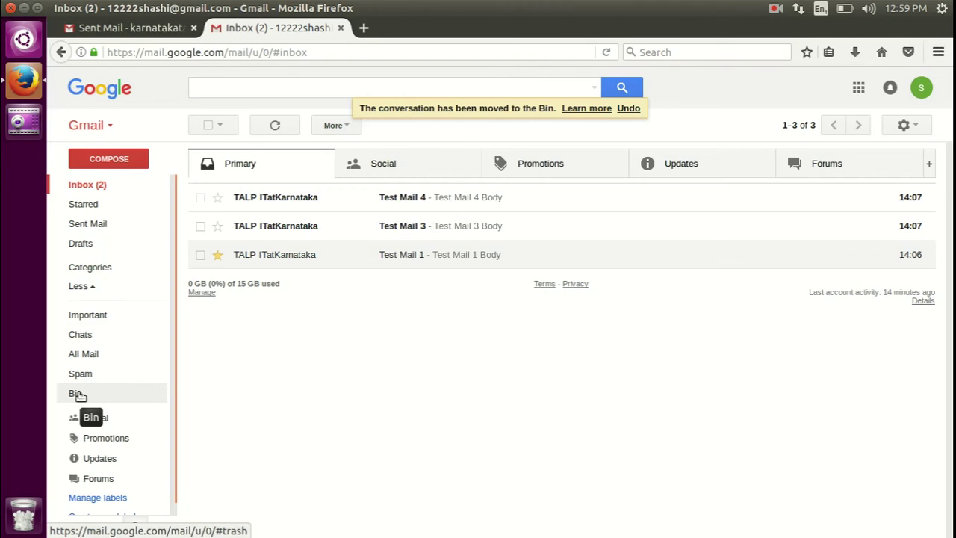
pyautogui.click(82, 396)
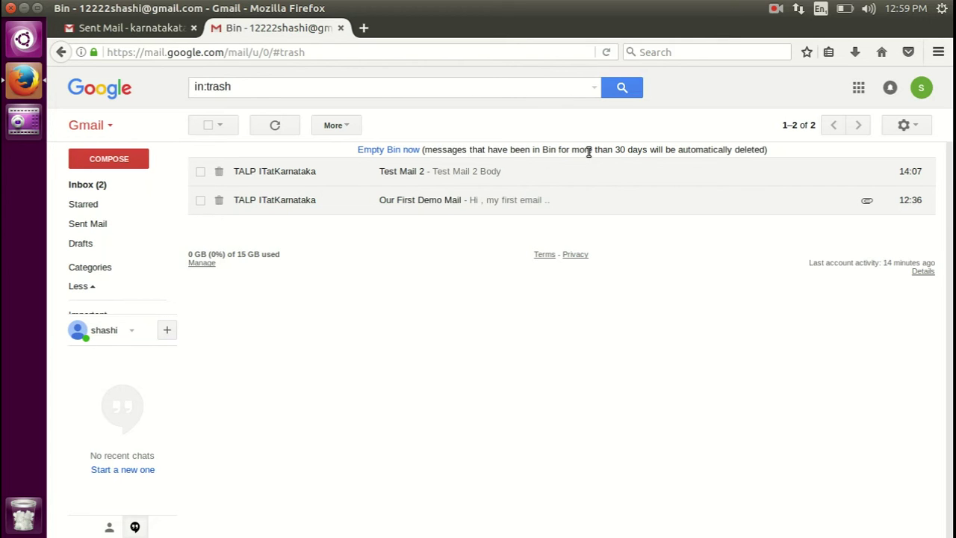
pyautogui.moveTo(589, 152); pyautogui.dragTo(719, 152)
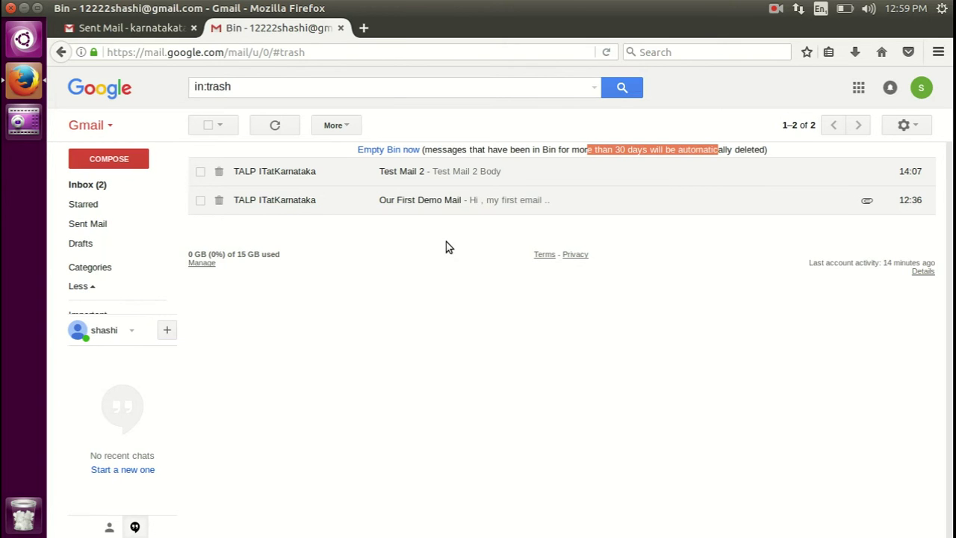
pyautogui.click(356, 348)
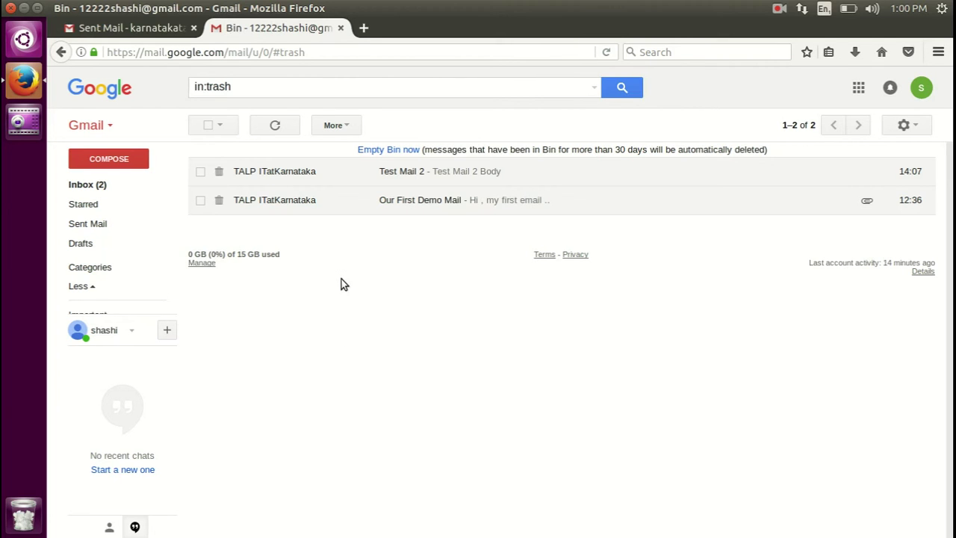
# Move Test Mail 2 from the Bin back to the Inbox
pyautogui.click(201, 173)
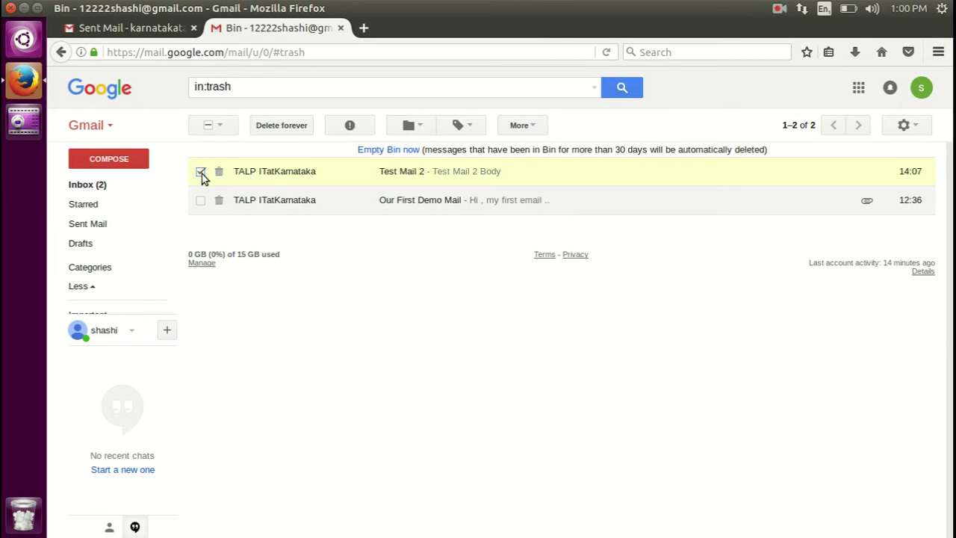
pyautogui.click(201, 173)
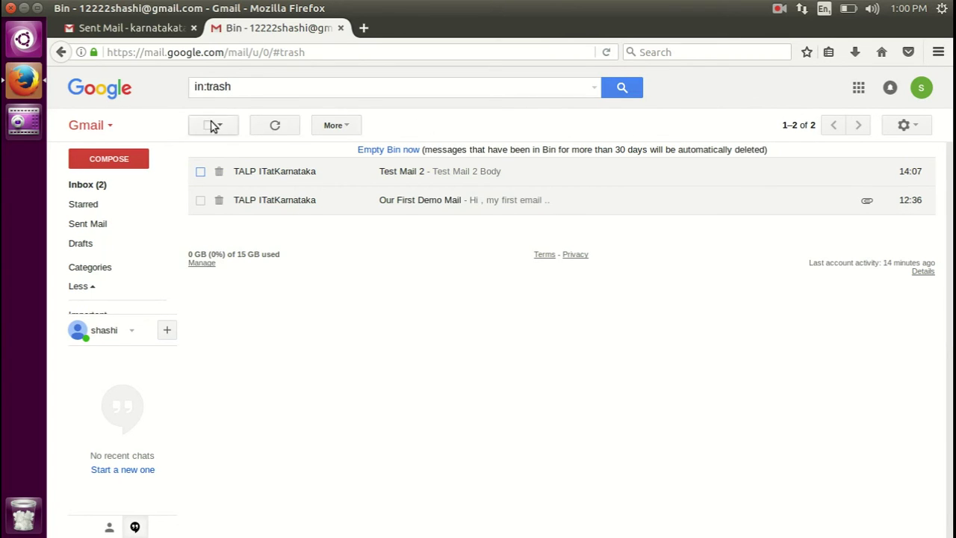
pyautogui.click(201, 173)
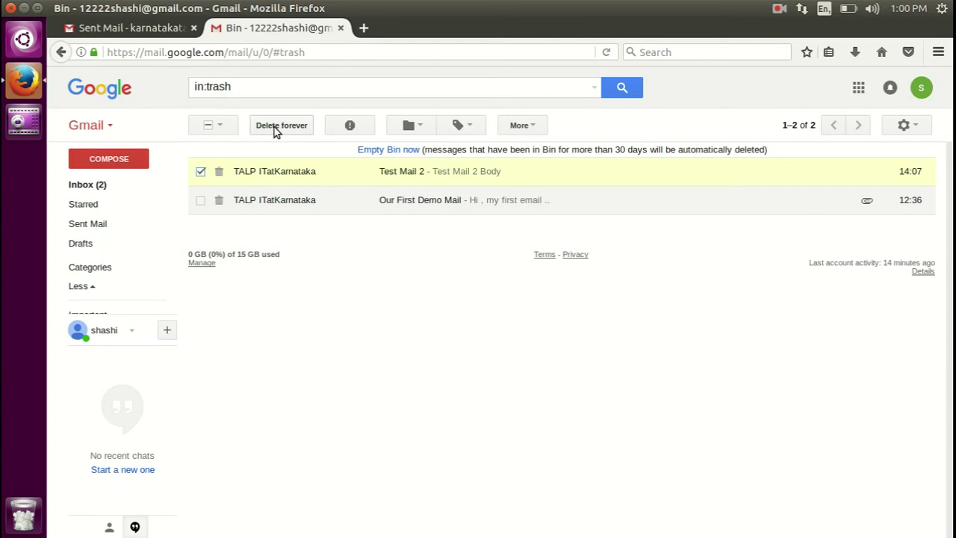
pyautogui.click(420, 127)
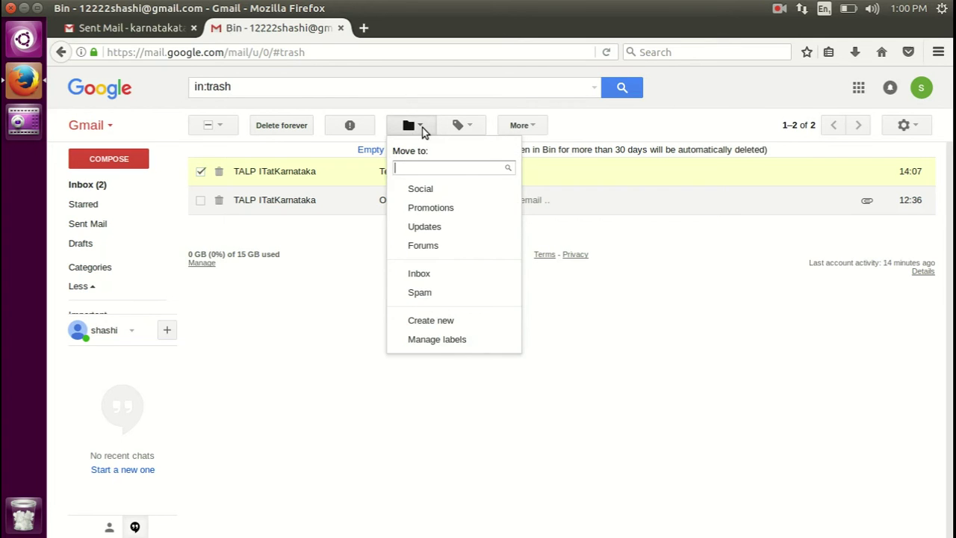
pyautogui.click(420, 274)
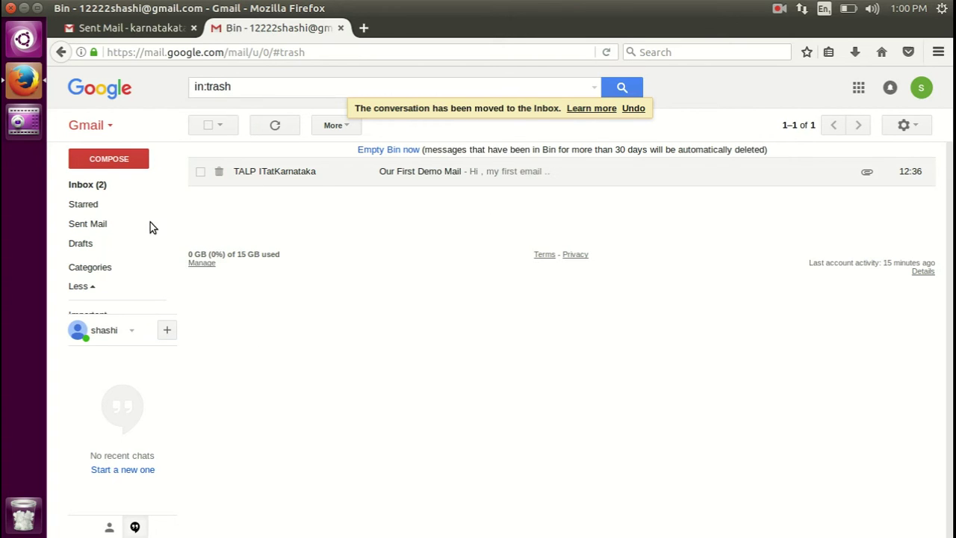
# Open the Bin from the More folders and delete Our First Demo Mail forever
pyautogui.click(80, 184)
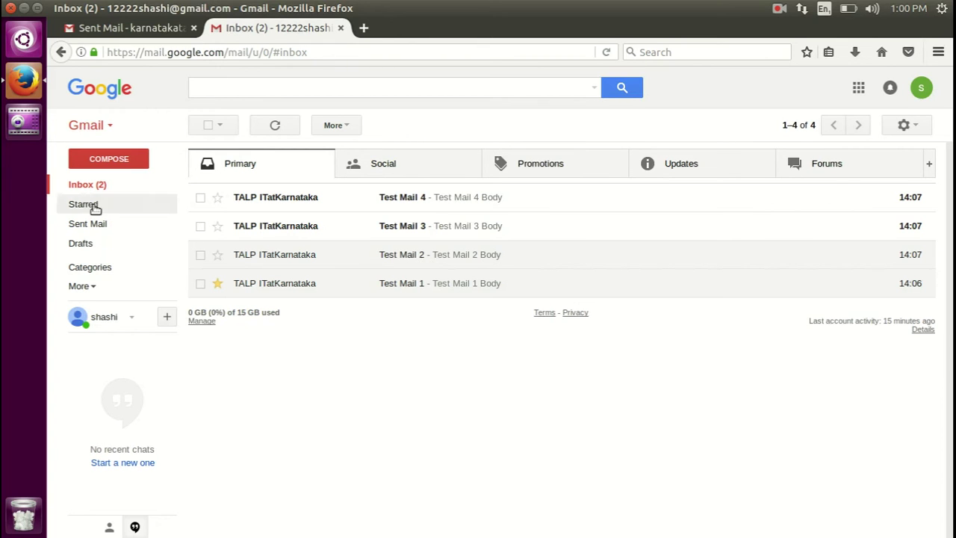
pyautogui.click(96, 290)
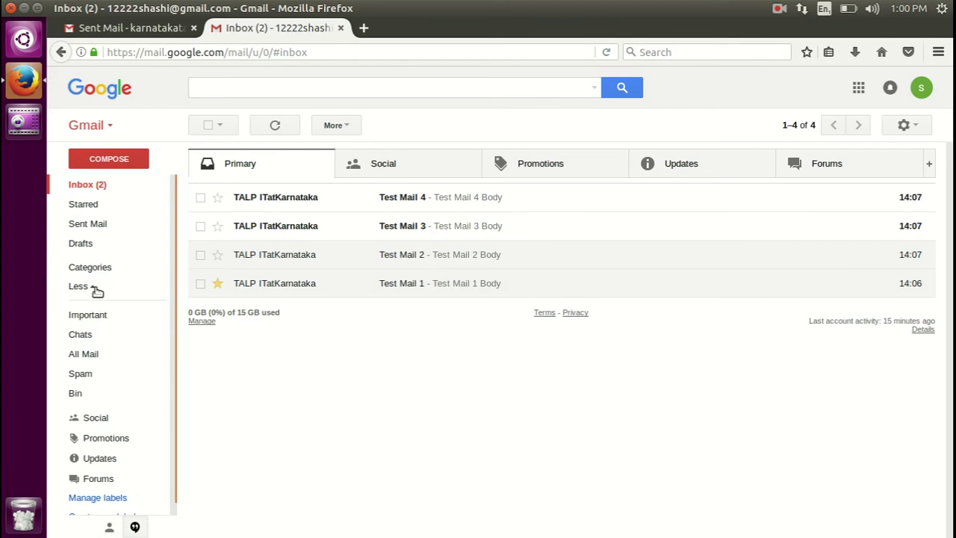
pyautogui.click(77, 394)
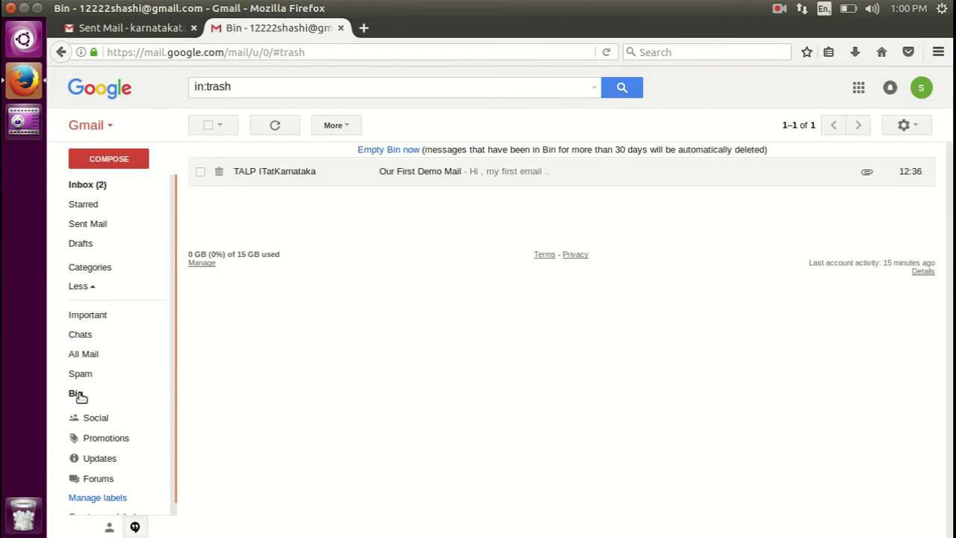
pyautogui.click(200, 174)
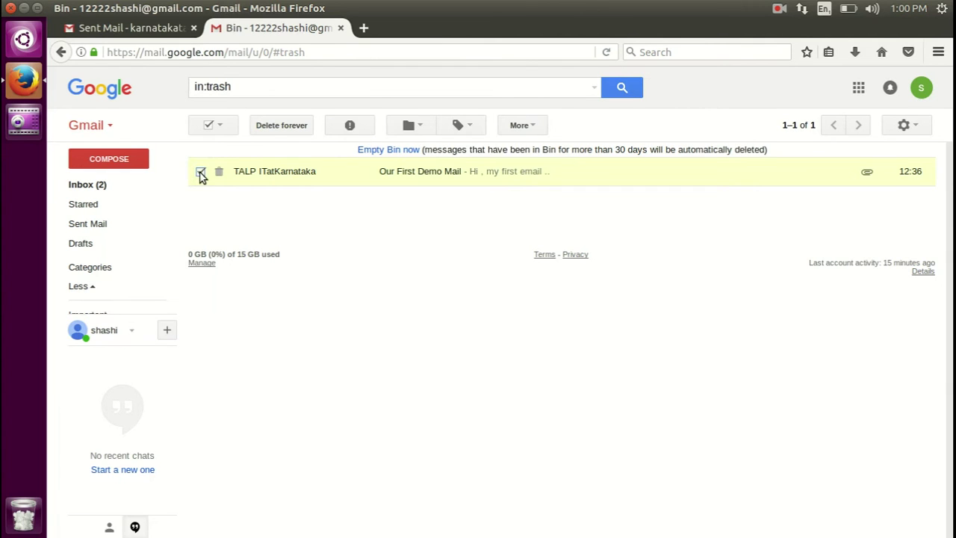
pyautogui.click(284, 126)
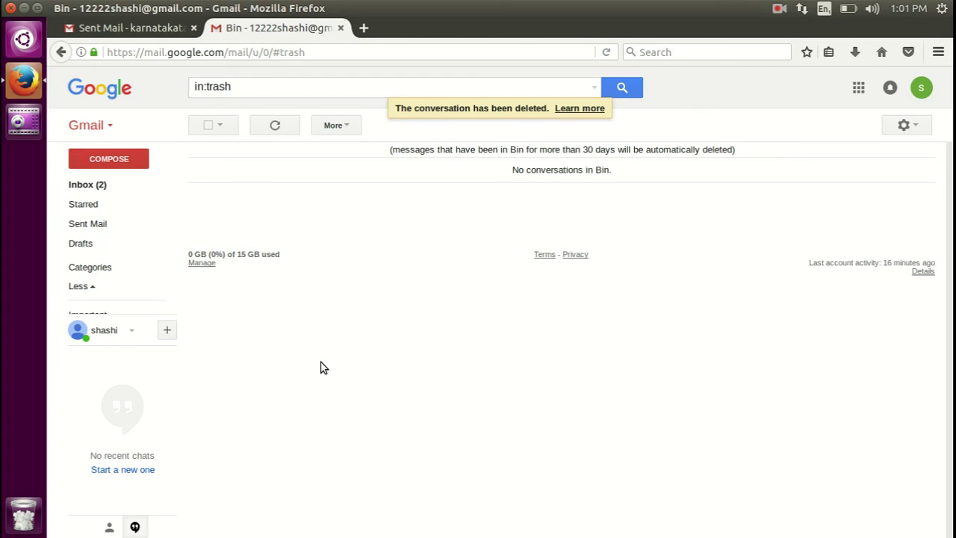
# Open Test Mail 3 from the Inbox, star it, and return to the inbox list
pyautogui.click(94, 186)
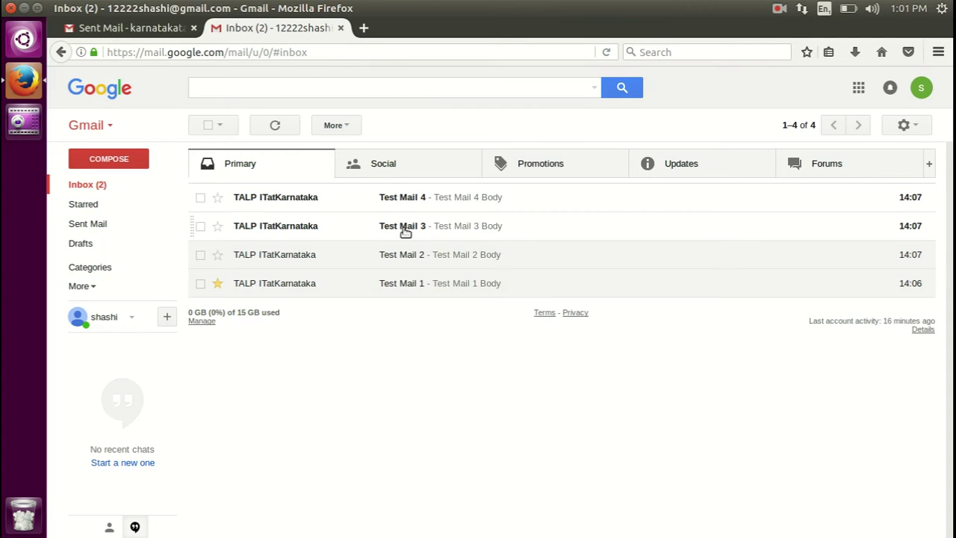
pyautogui.click(406, 233)
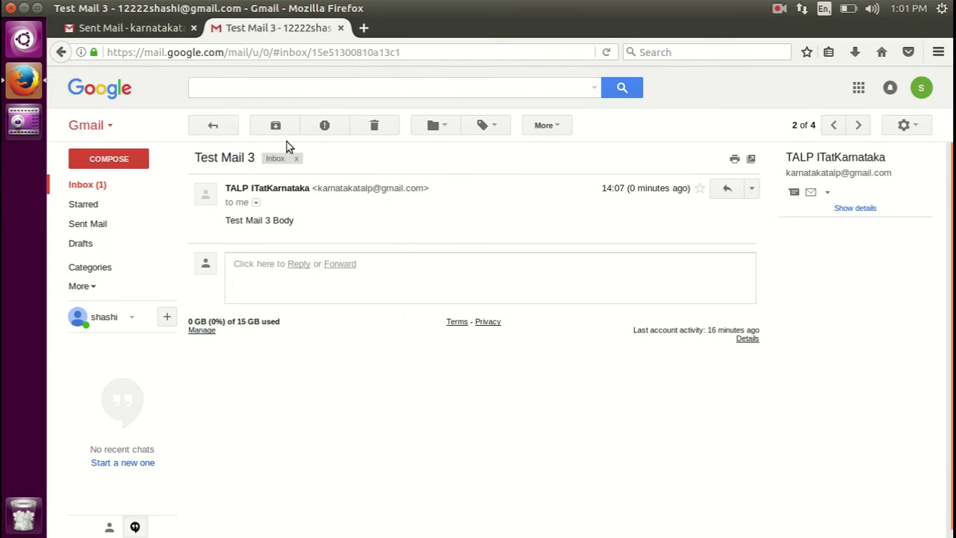
pyautogui.click(213, 127)
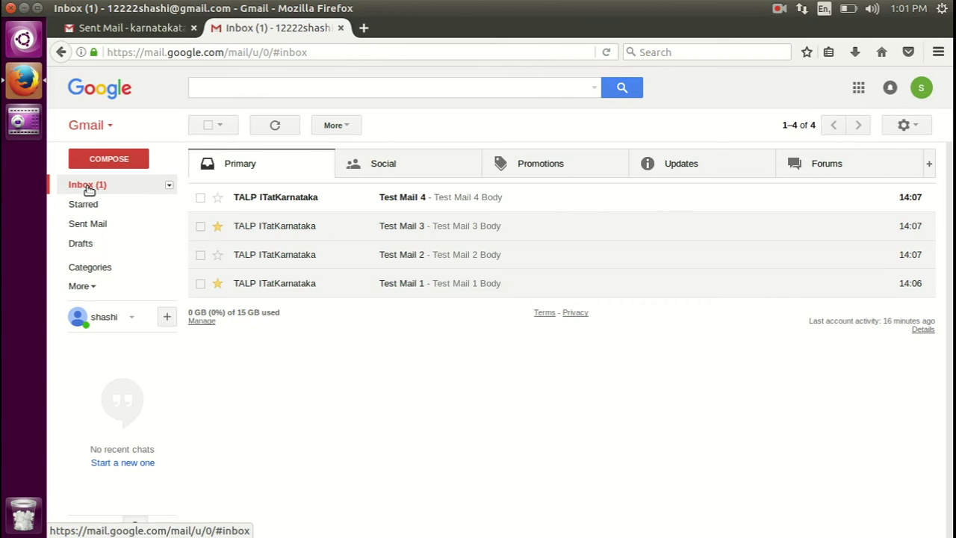
# Show the Starred folder with Test Mail 3 and Test Mail 1, glancing at the sender's Sent Mail tab
pyautogui.click(89, 190)
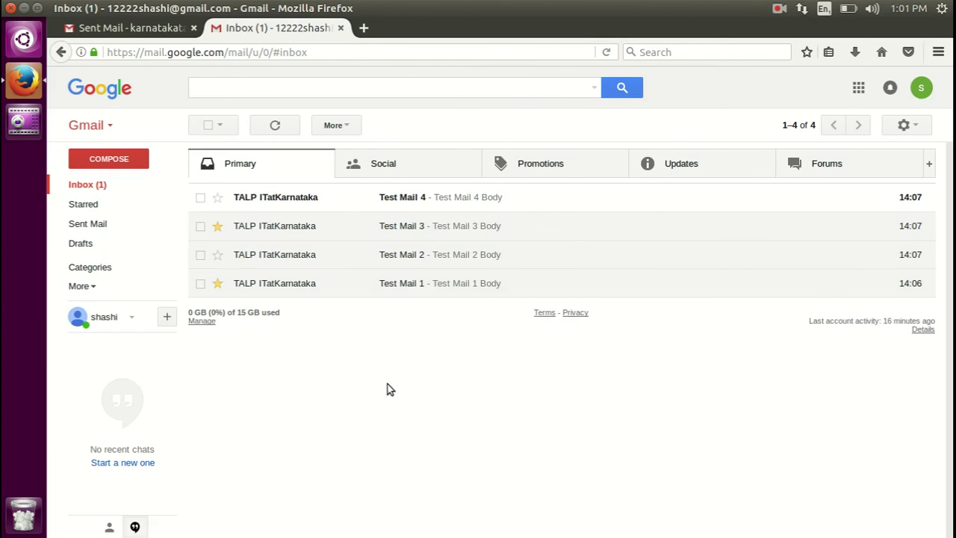
pyautogui.click(96, 210)
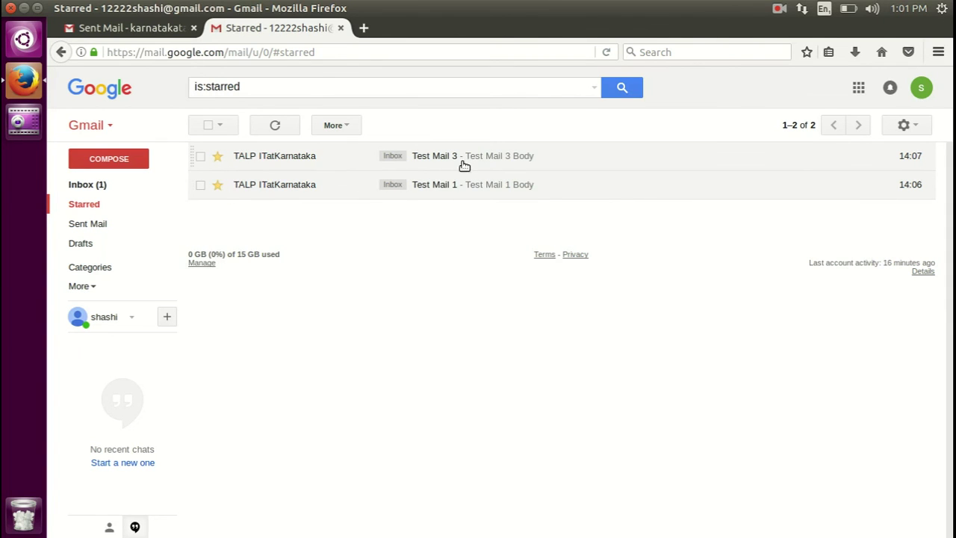
pyautogui.click(137, 23)
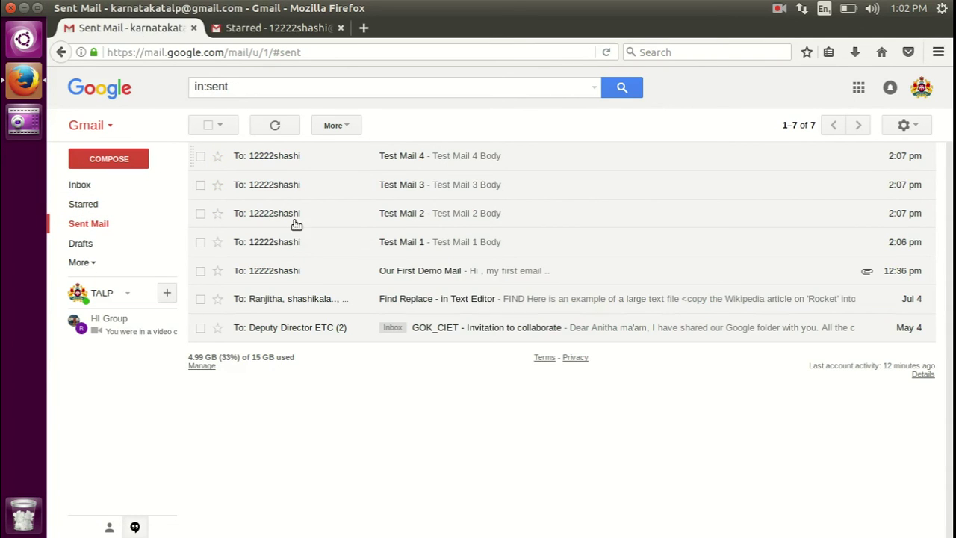
pyautogui.click(283, 30)
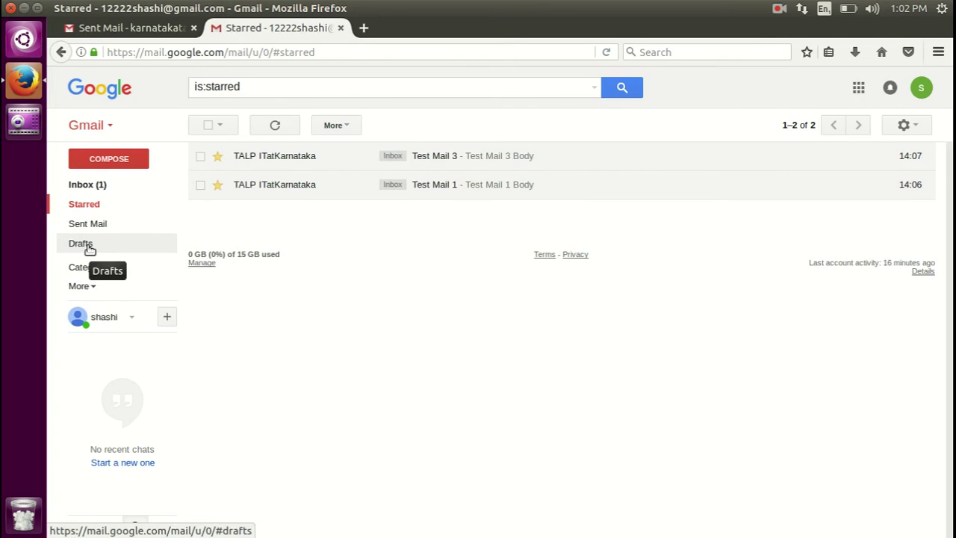
# Expand the sidebar's More section to list every folder and label beside Starred
pyautogui.click(79, 286)
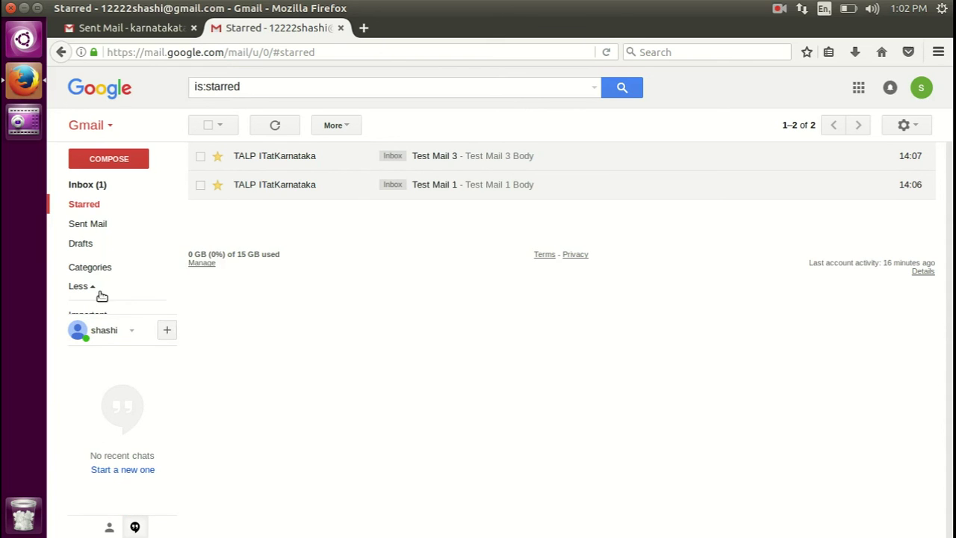
pyautogui.moveTo(100, 296)
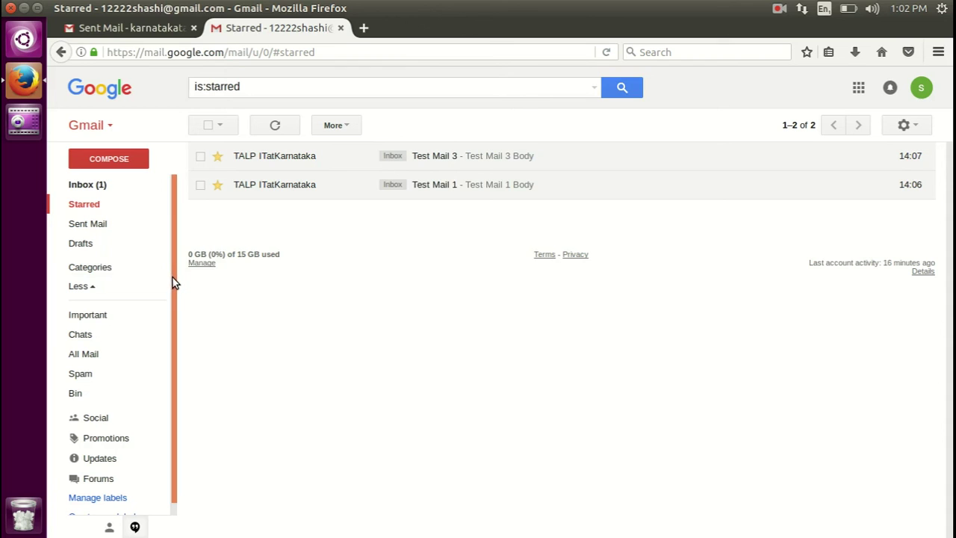